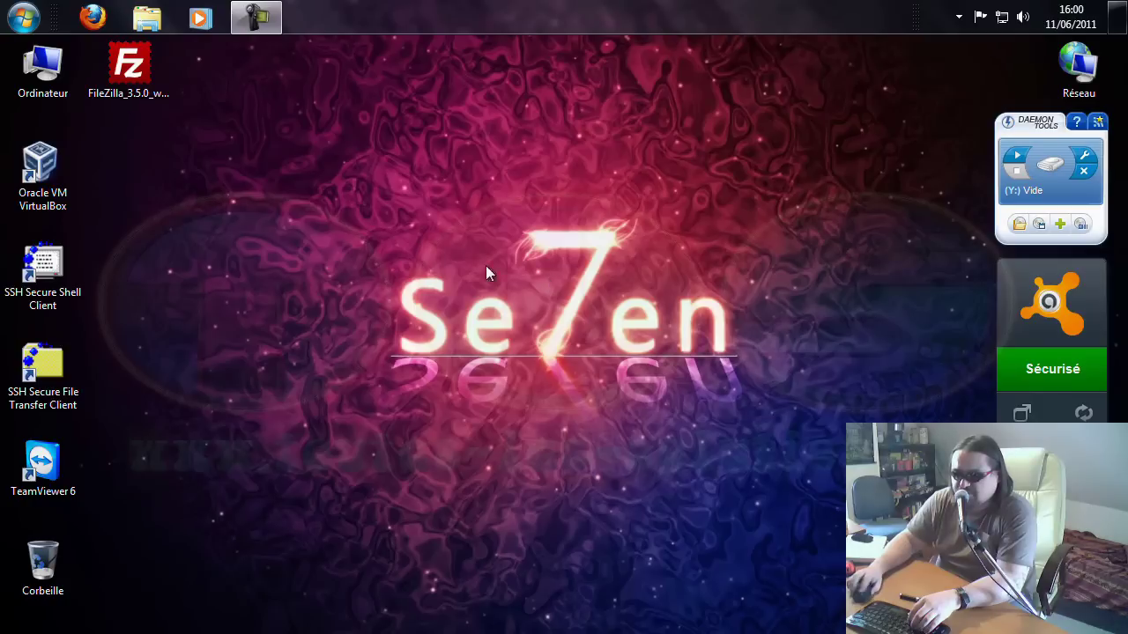
Run the FileZilla 3.5.0 installer from the desktop, accept the licence and proceed with Add/Remove/Reinstall components
double_click(128, 66)
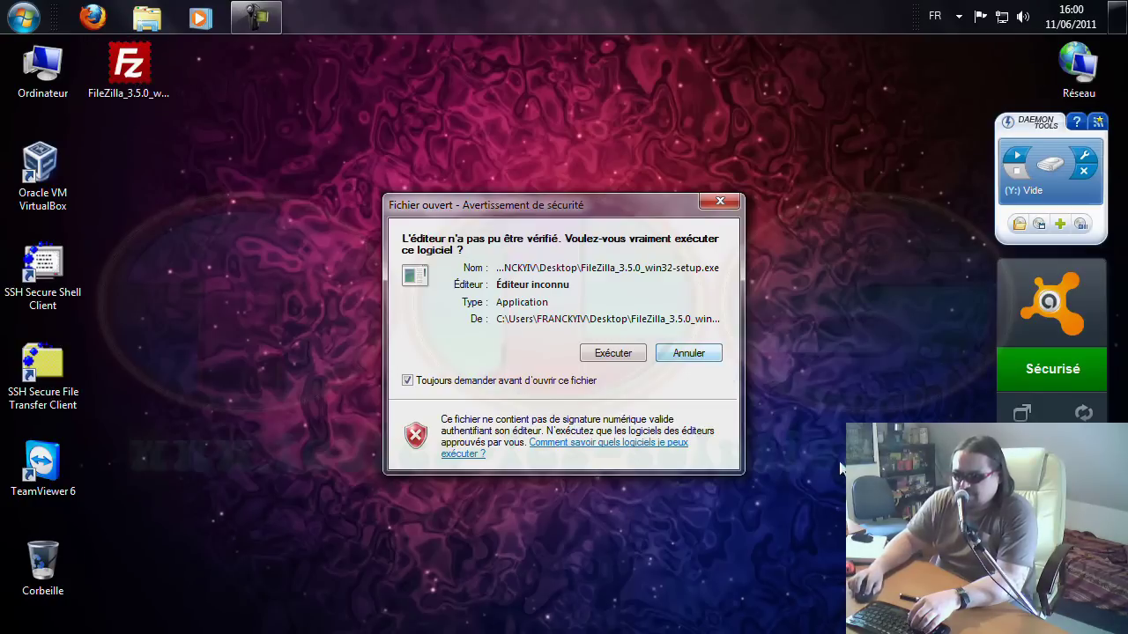
left_click(613, 353)
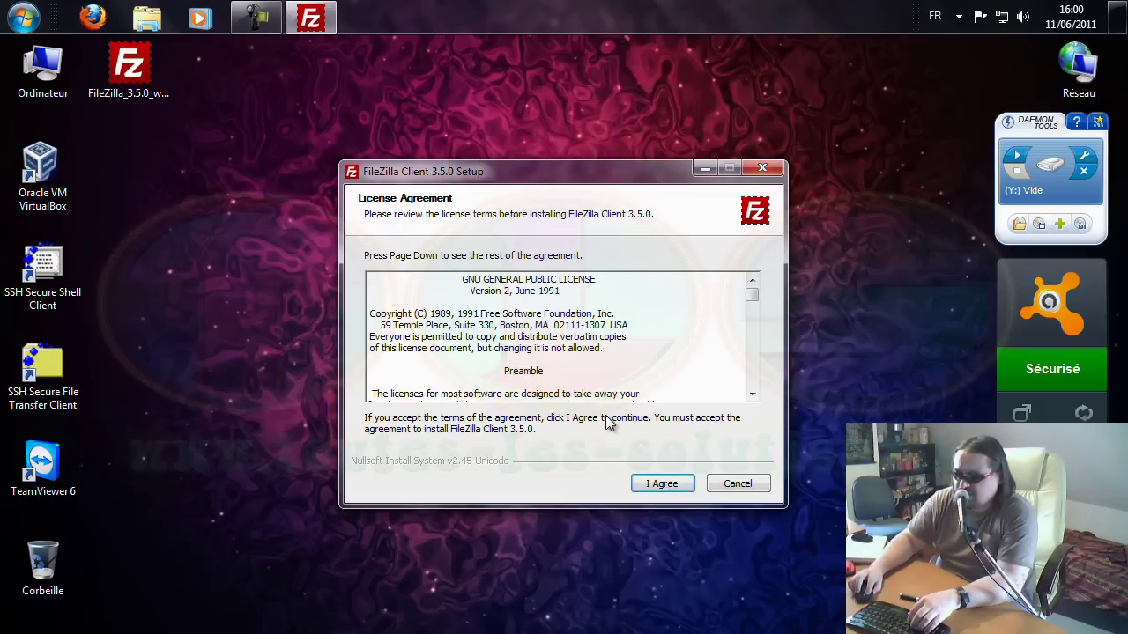
left_click(659, 486)
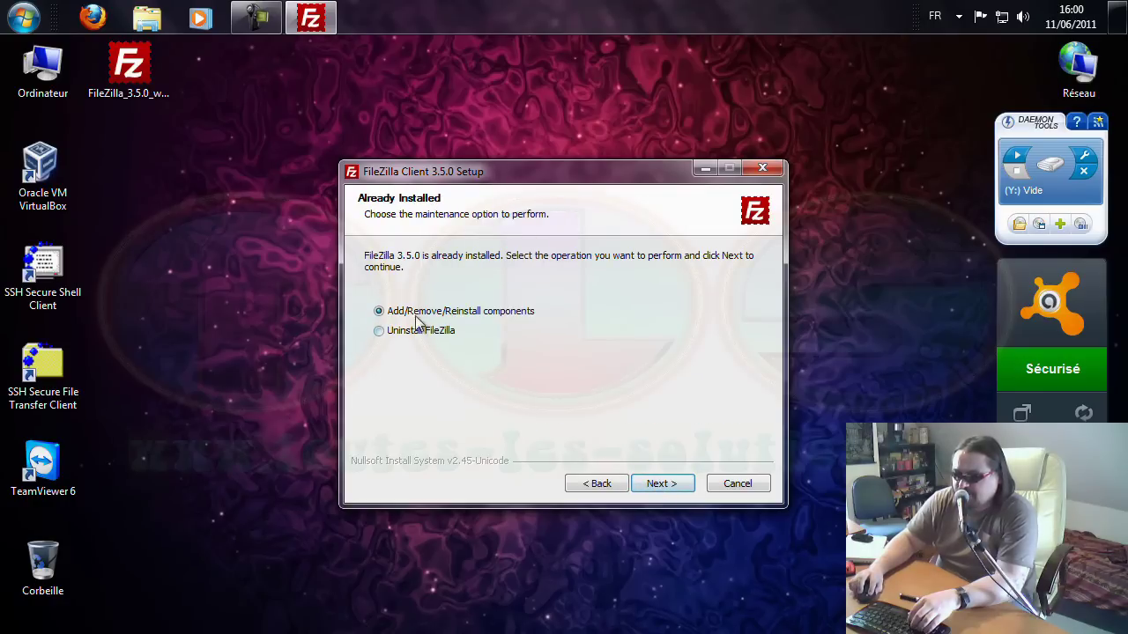
left_click(669, 490)
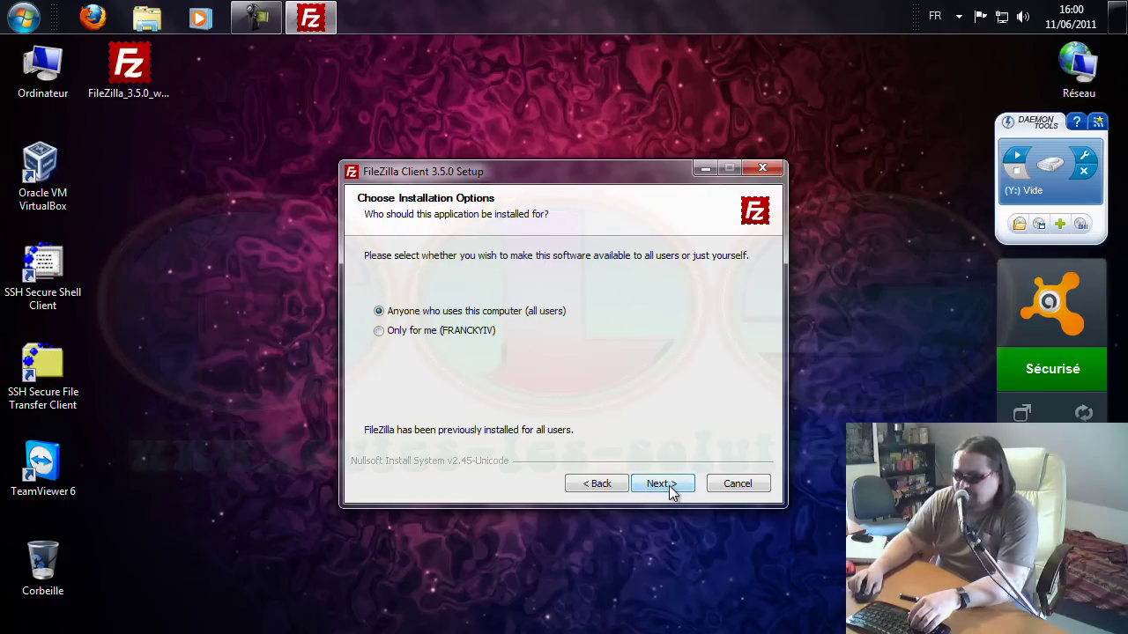
Install FileZilla Client for all users with the default components and location, then finish setup and start the program
left_click(672, 492)
left_click(663, 484)
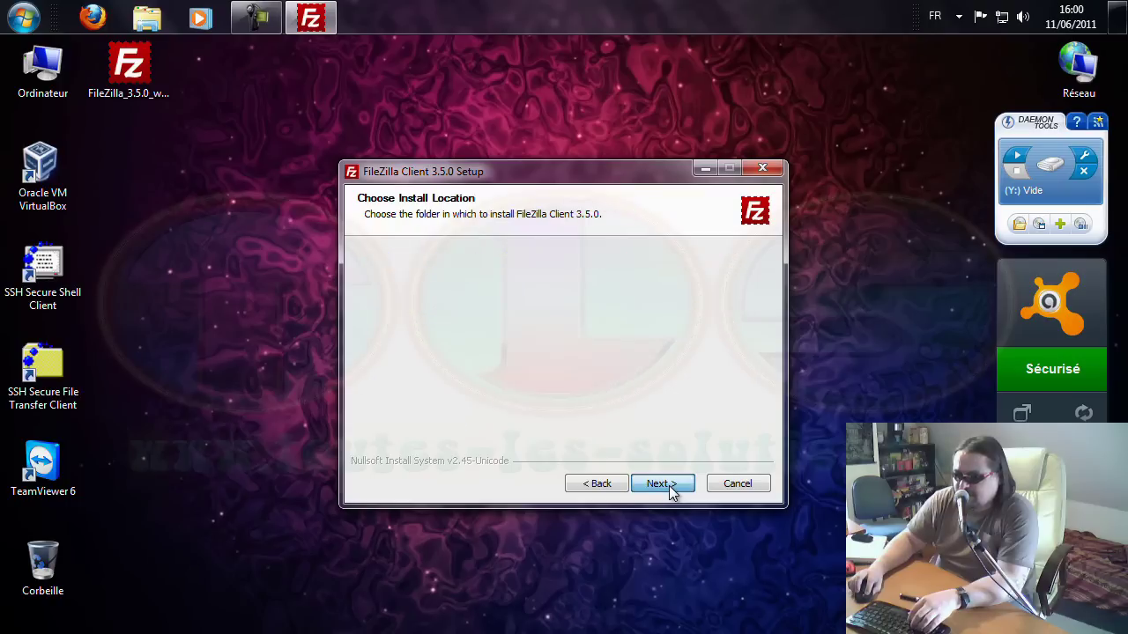
left_click(663, 484)
left_click(669, 492)
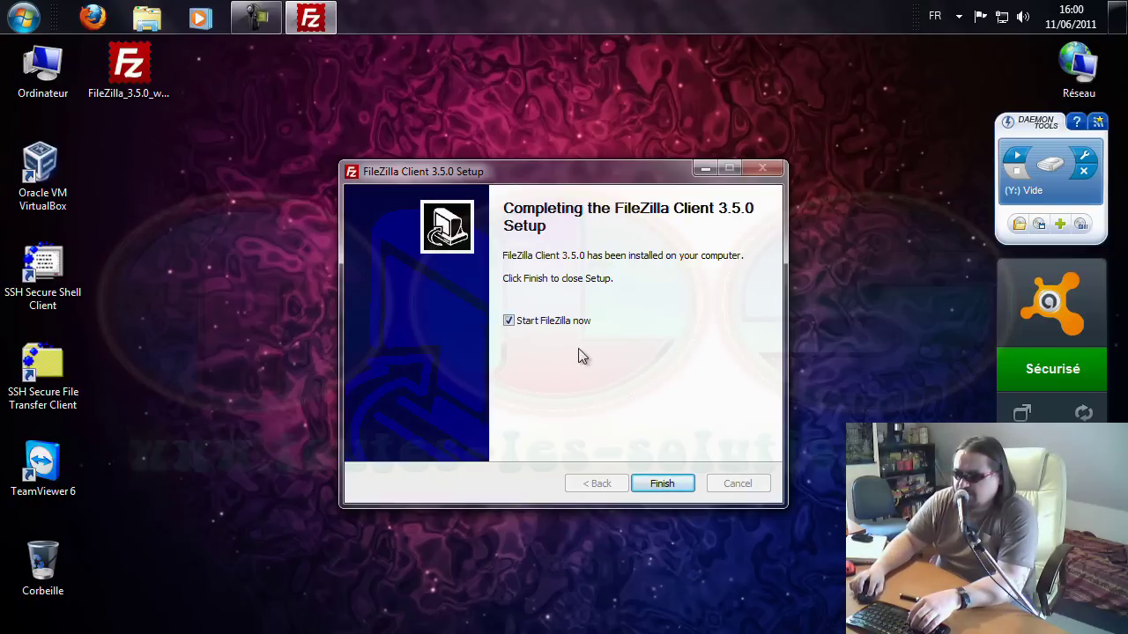
left_click(665, 487)
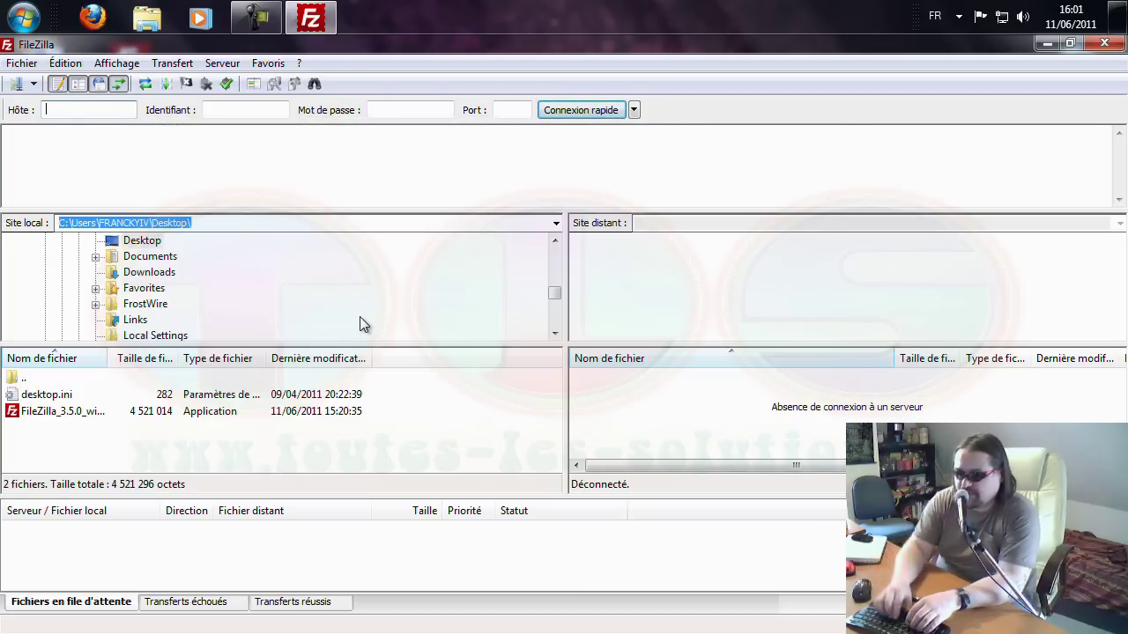
Quick-connect to the host ftp.free.fr on port 21, leaving the username and password empty for anonymous access
type("ftp")
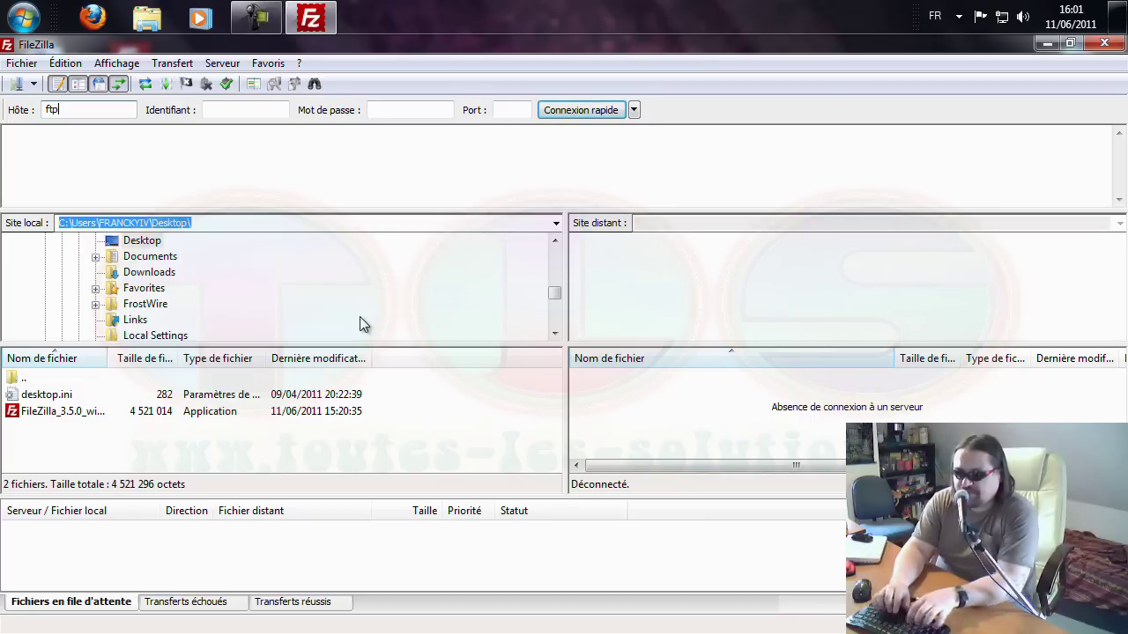
type(".free.fr")
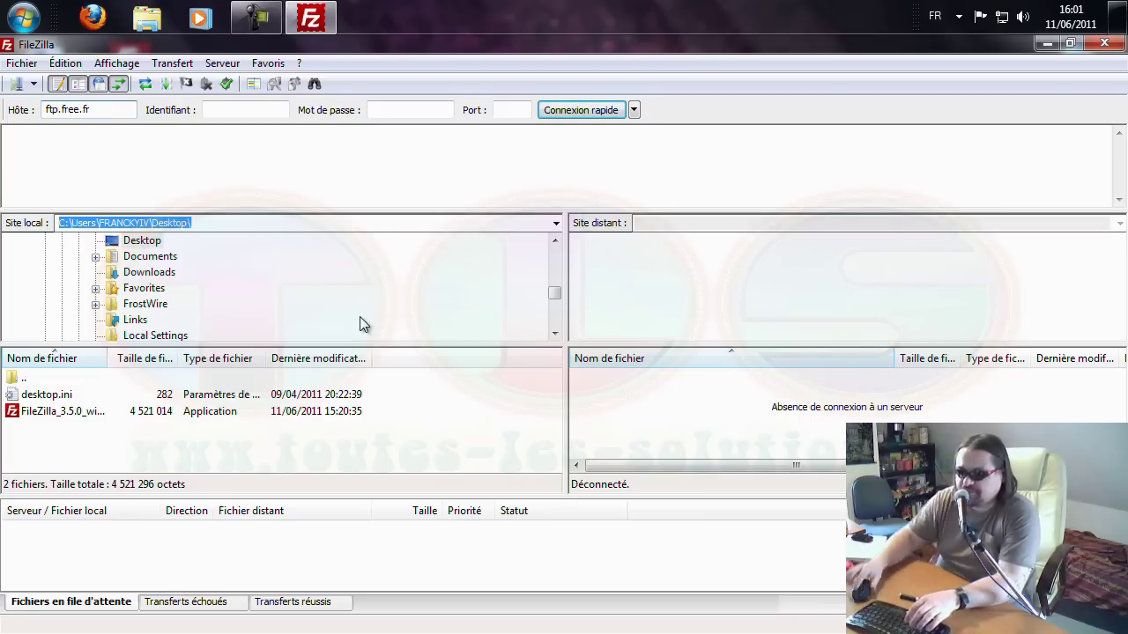
left_click(261, 109)
left_click(380, 111)
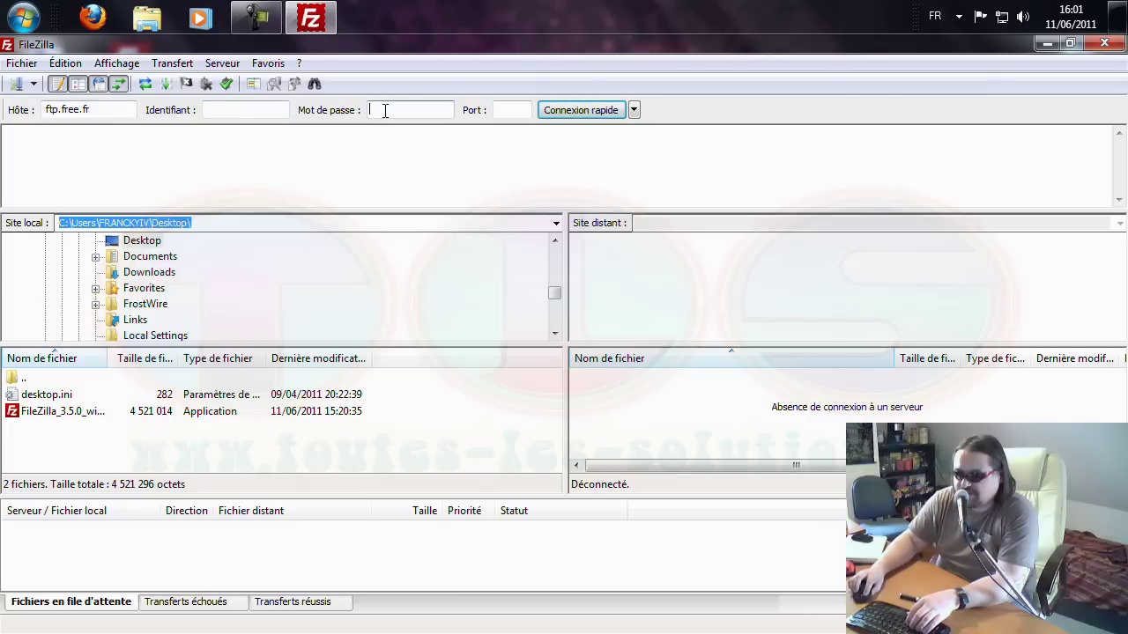
left_click(97, 110)
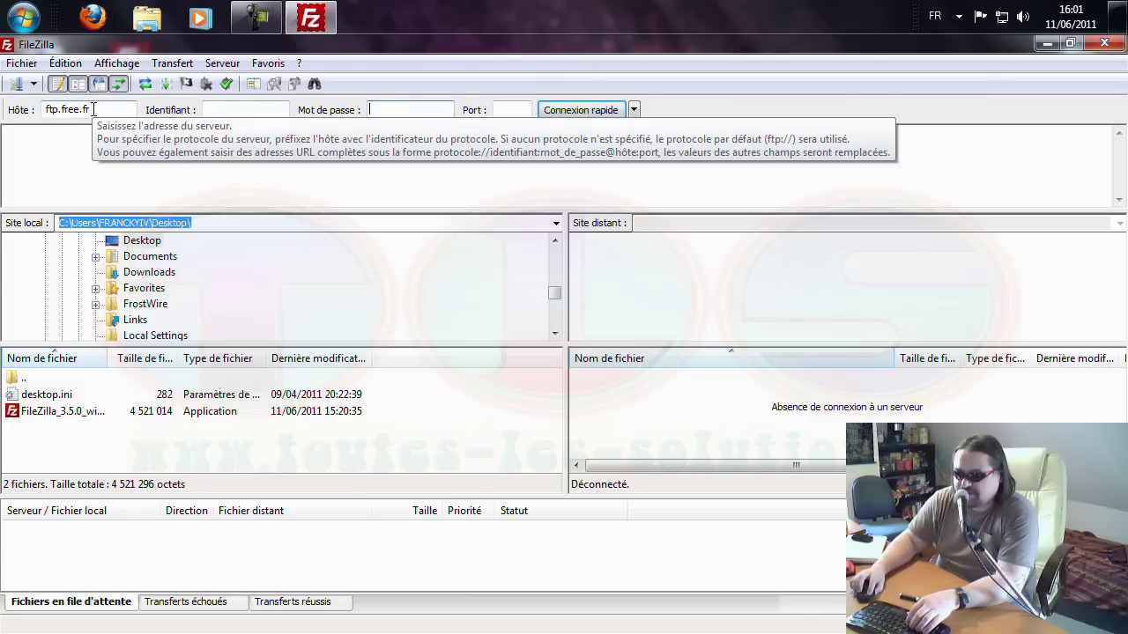
left_click(229, 110)
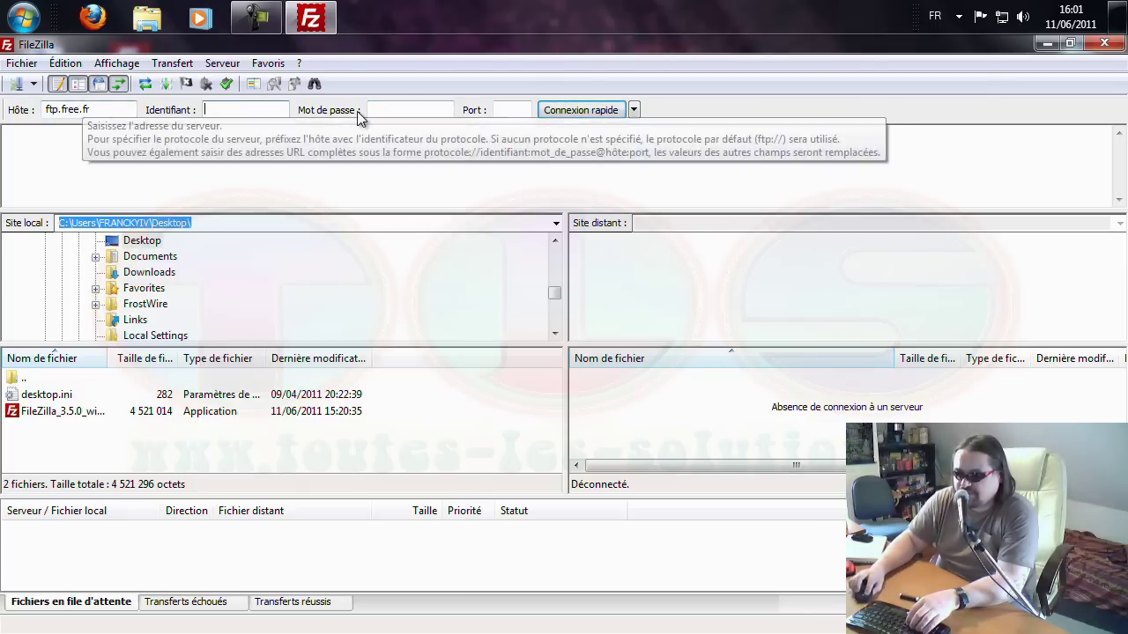
left_click(514, 109)
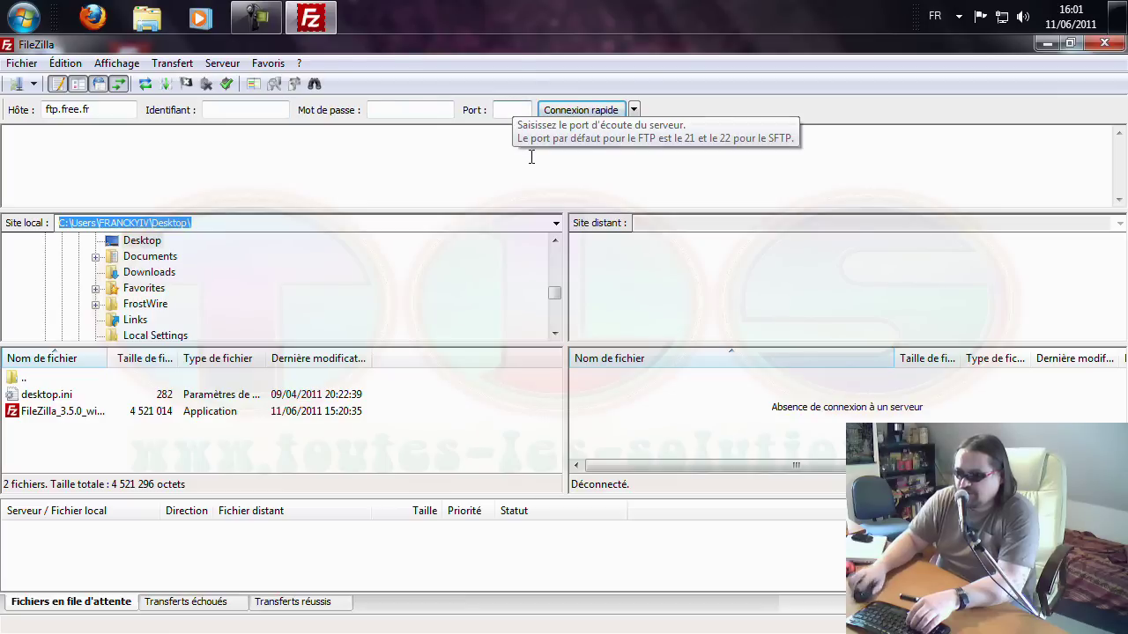
type("21")
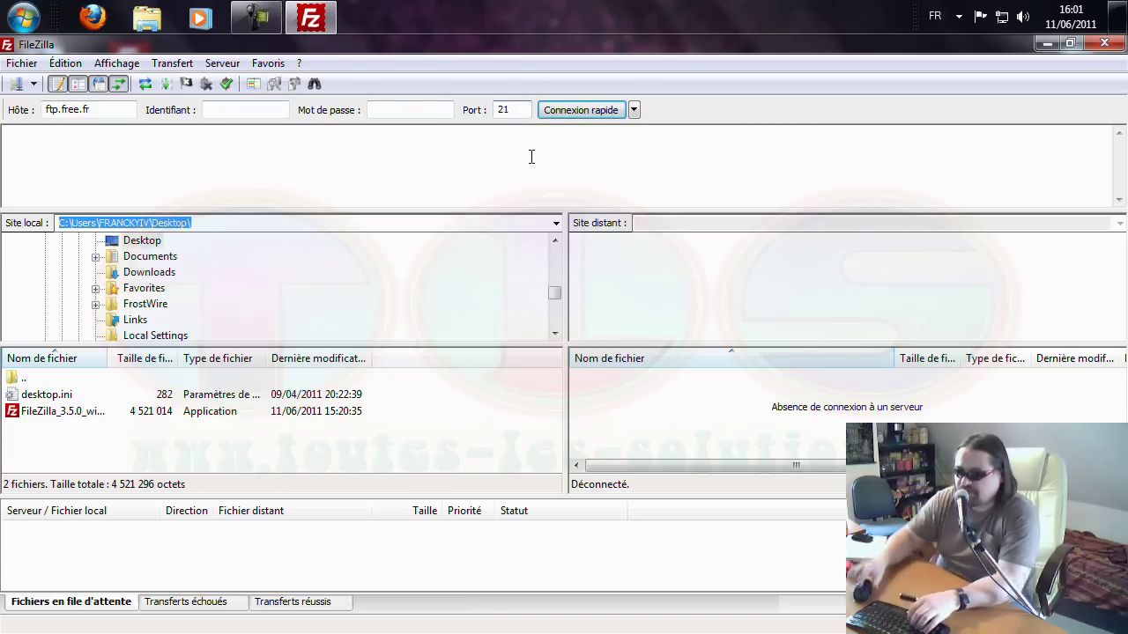
left_click(585, 112)
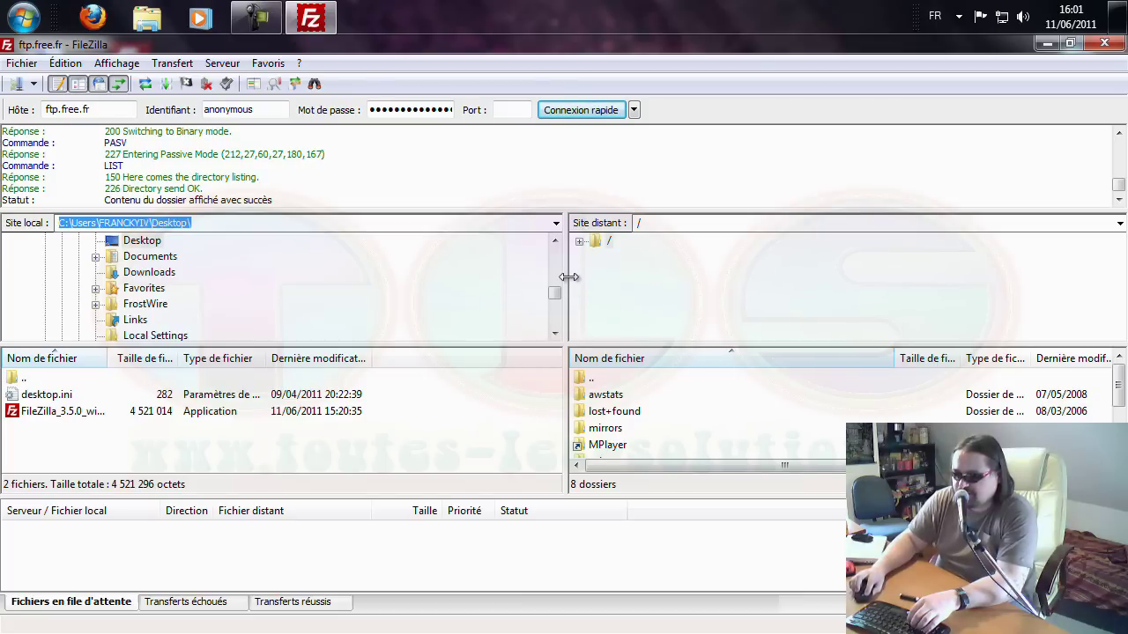
Widen the remote site pane and open the remote folder /pub/Distributions_Linux
left_click_drag(566, 278, 423, 286)
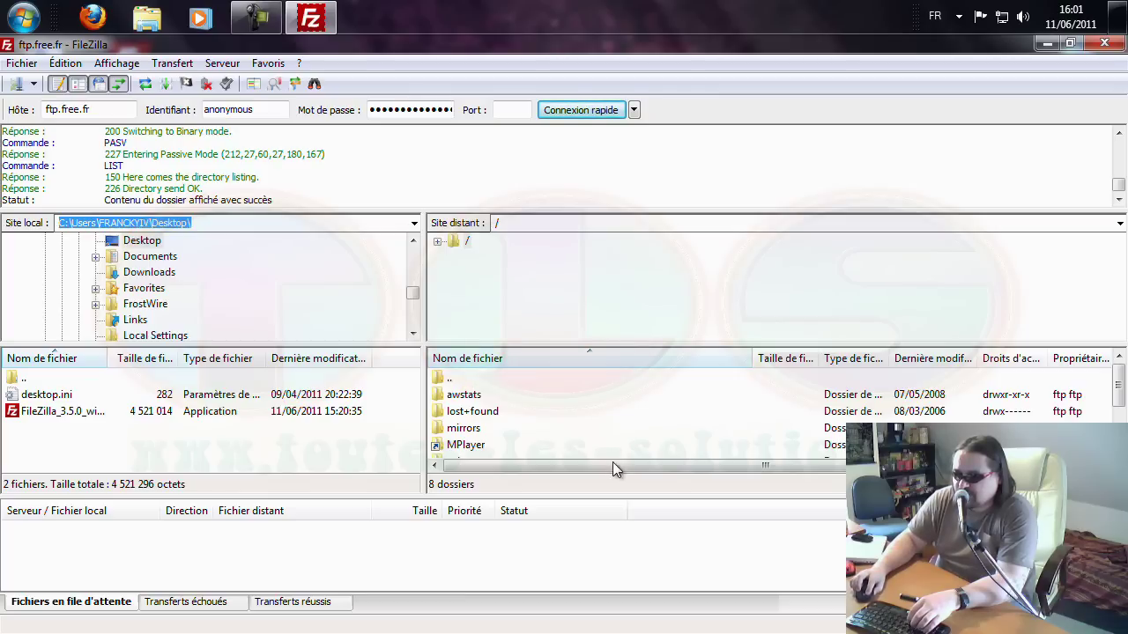
left_click(617, 398)
scroll(615, 401, "down", 2)
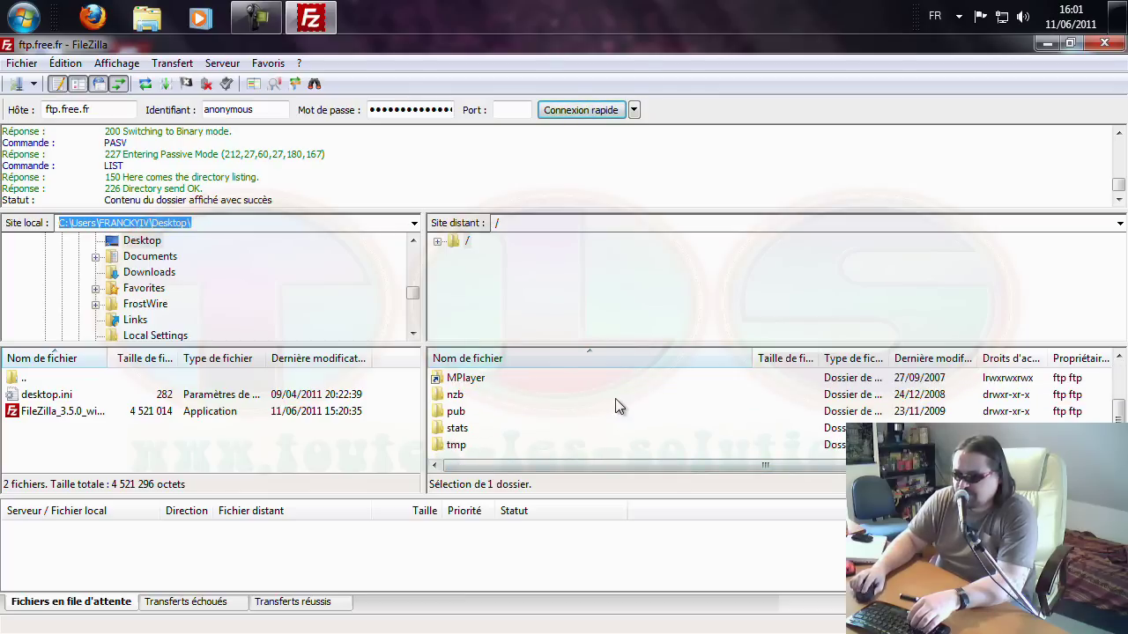
double_click(457, 412)
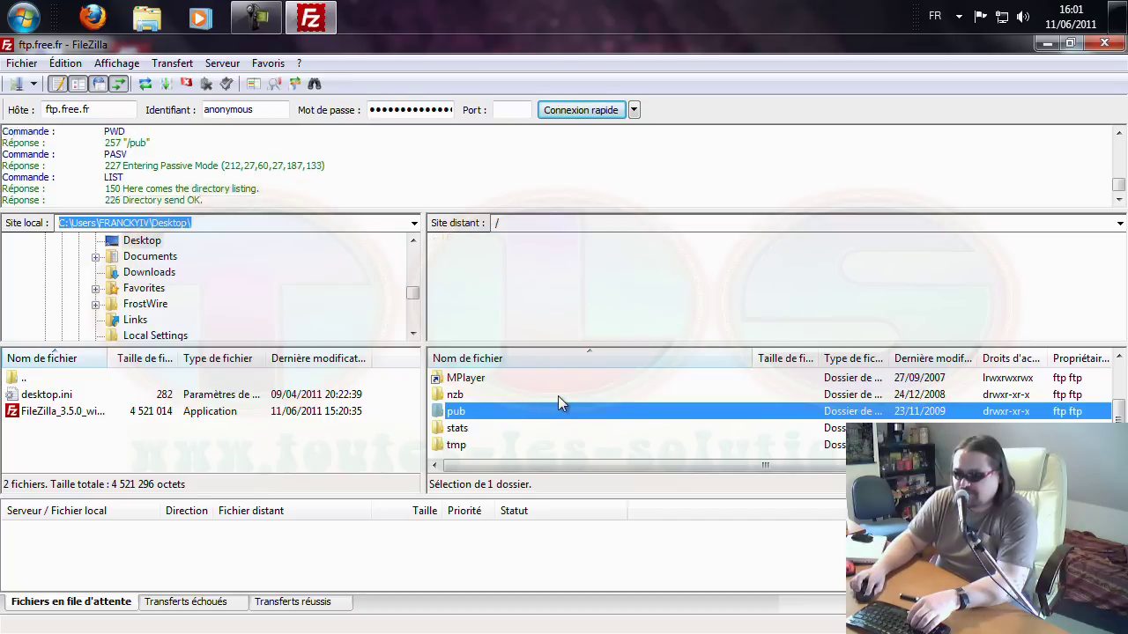
double_click(493, 411)
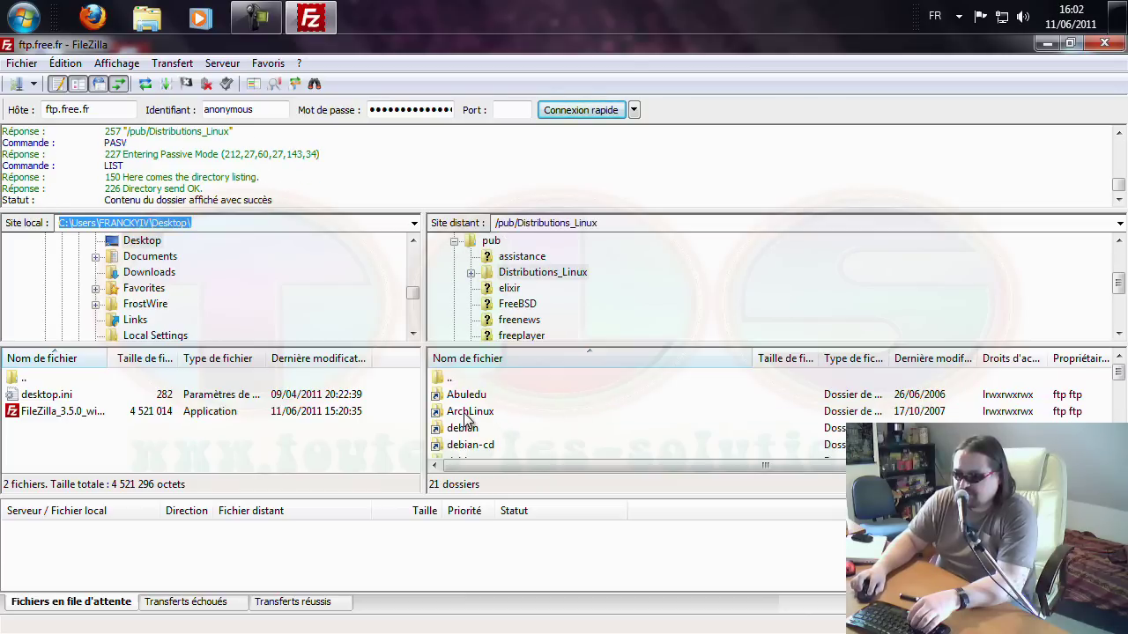
Open the ArchLinux folder on the server and go into iso/2010.05
double_click(465, 413)
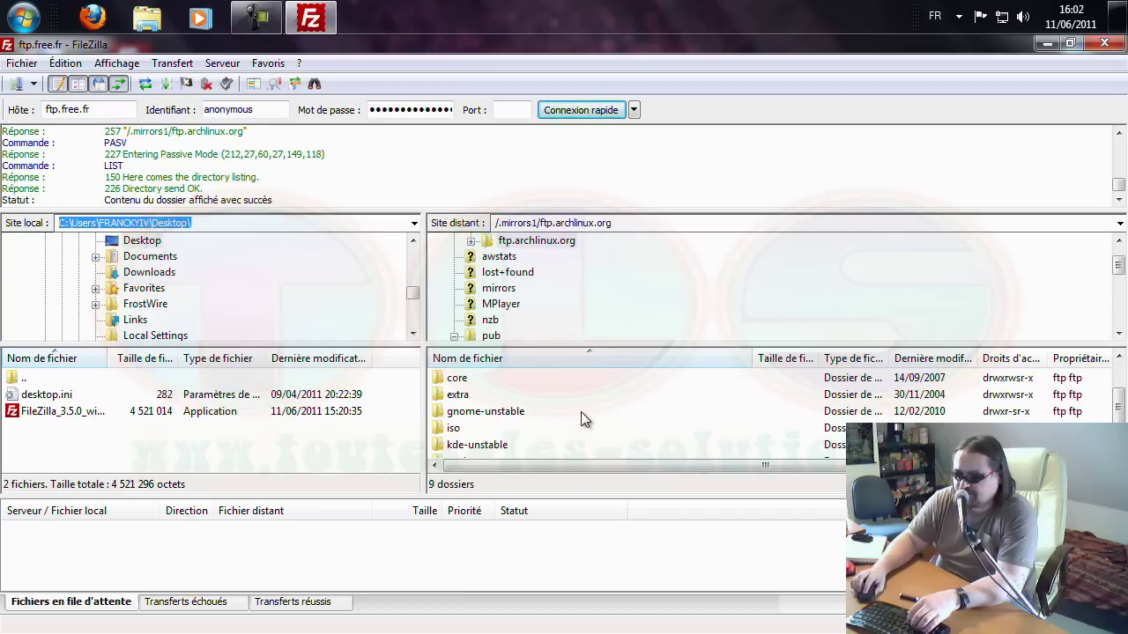
double_click(457, 429)
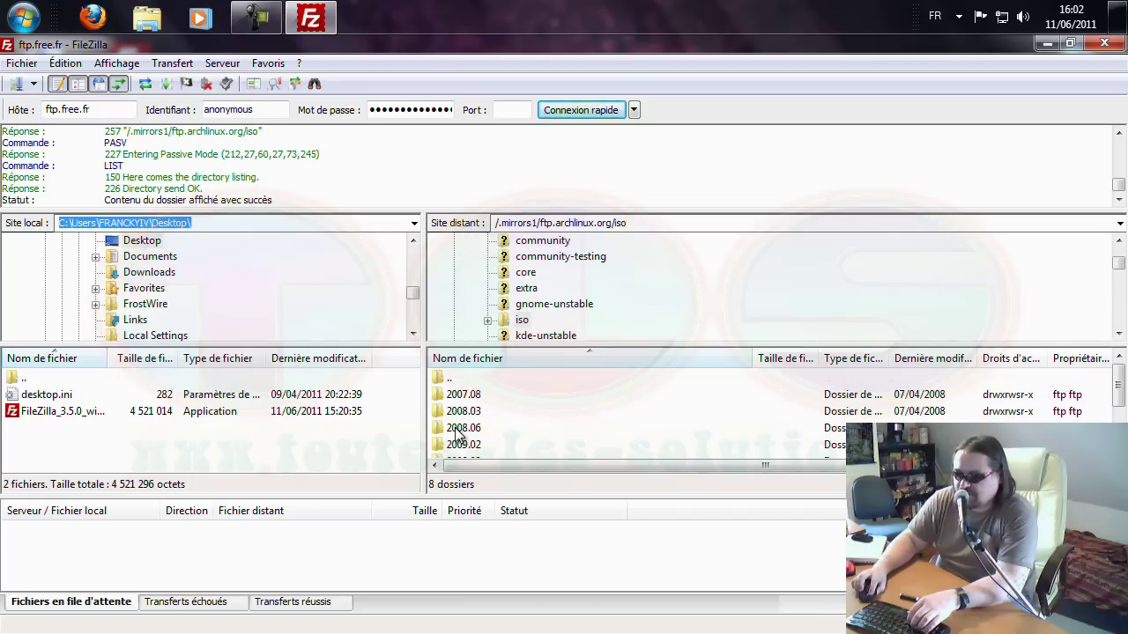
scroll(571, 400, "down", 2)
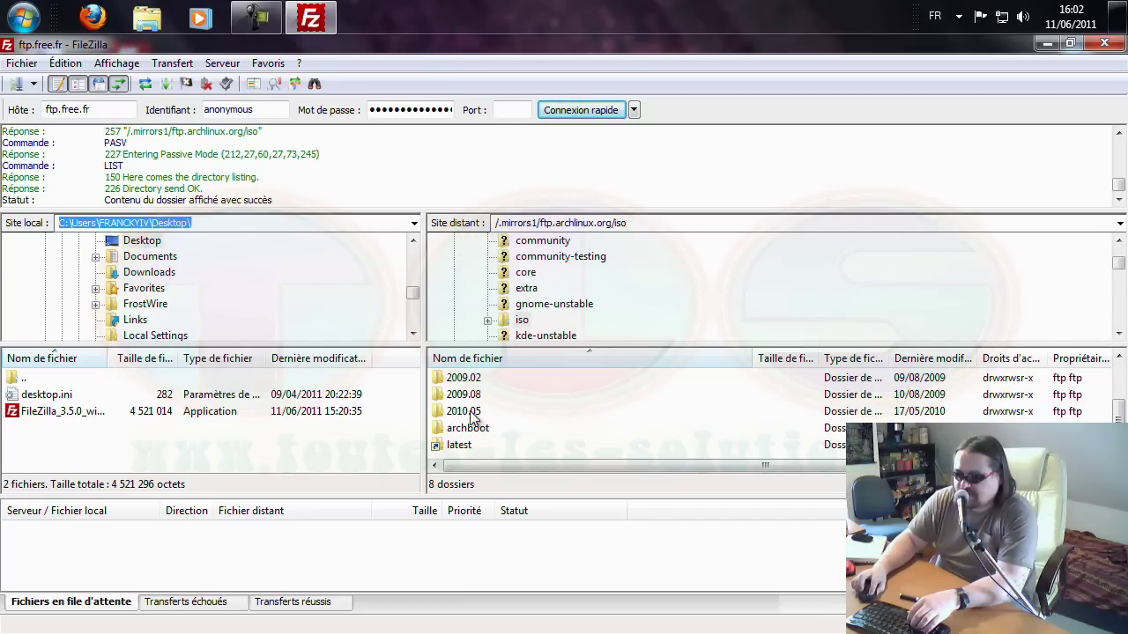
double_click(472, 412)
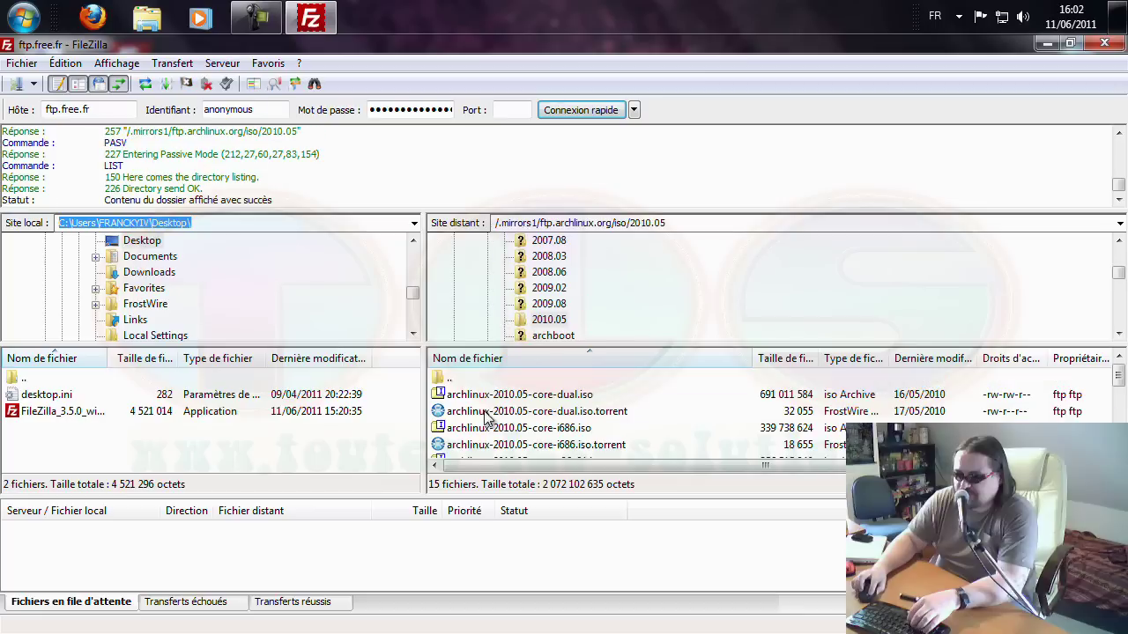
Look through the Arch Linux images and select archlinux-2010.05-netinstall-i686.iso
left_click(653, 401)
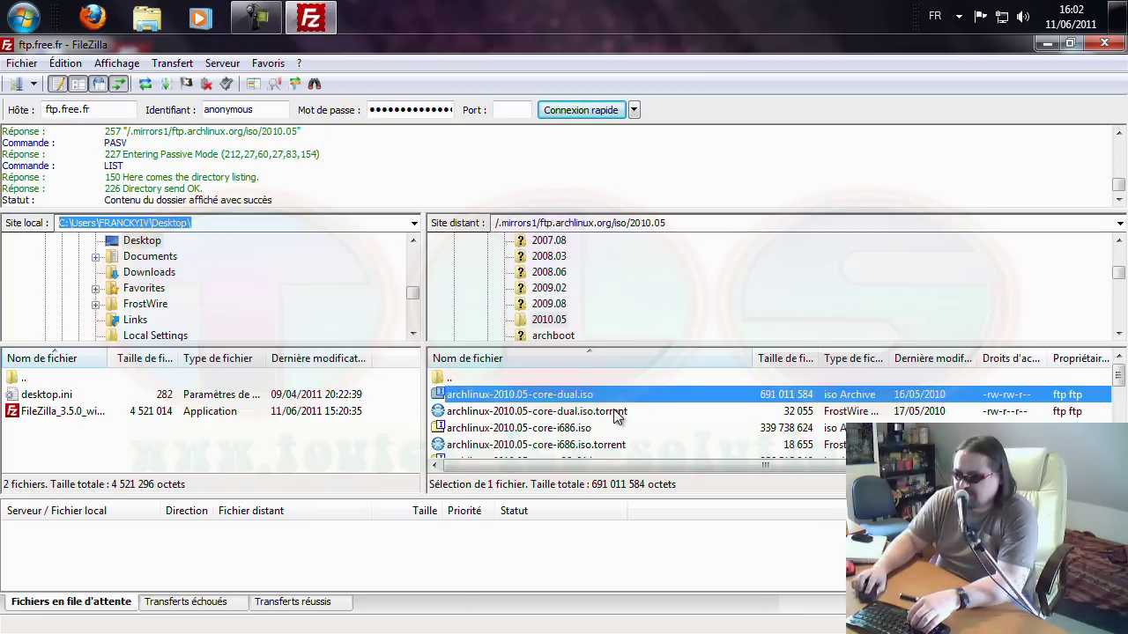
scroll(621, 413, "down", 3)
scroll(631, 416, "up", 1)
left_click(702, 430)
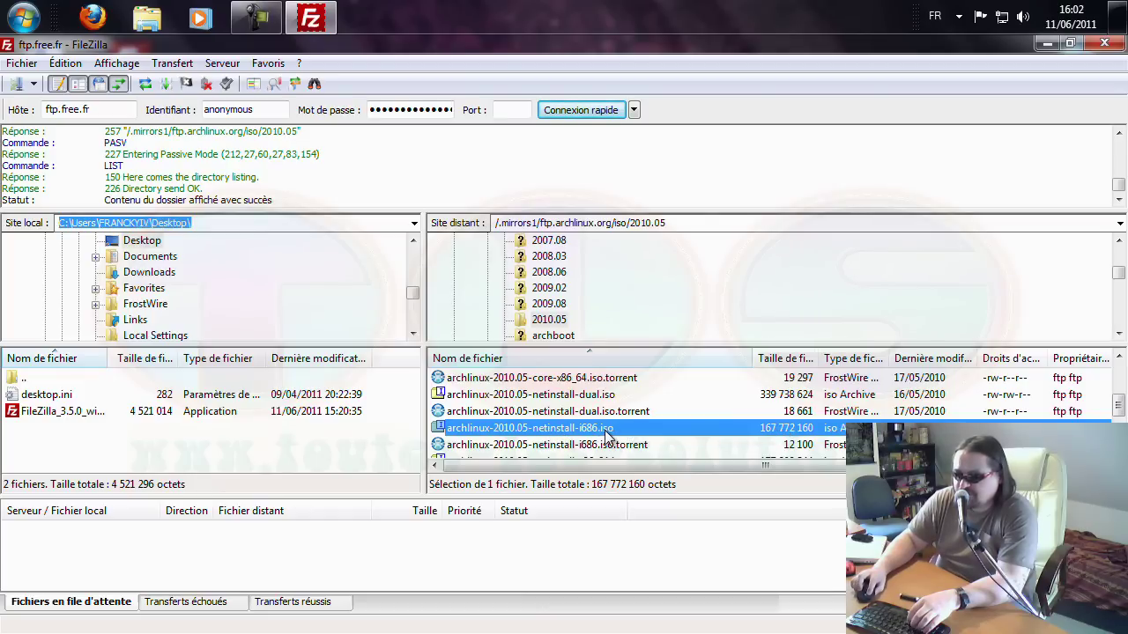
Choose the Bureau (desktop) folder in the local site tree as the download destination
left_click(32, 381)
left_click(414, 298)
left_click_drag(414, 295, 414, 255)
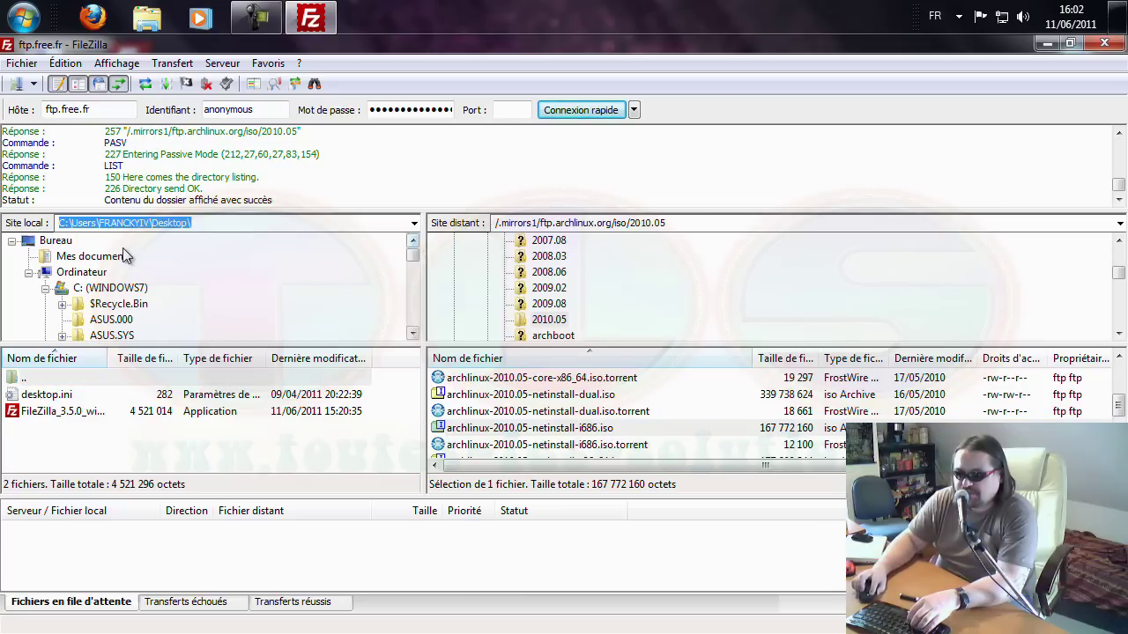
left_click(56, 245)
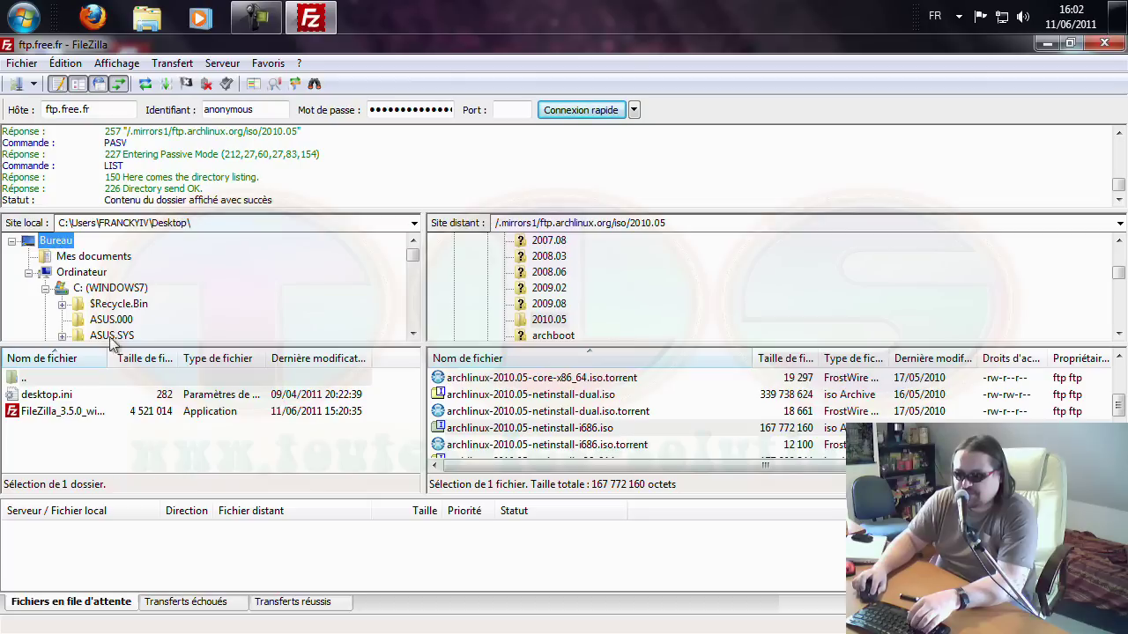
left_click(236, 450)
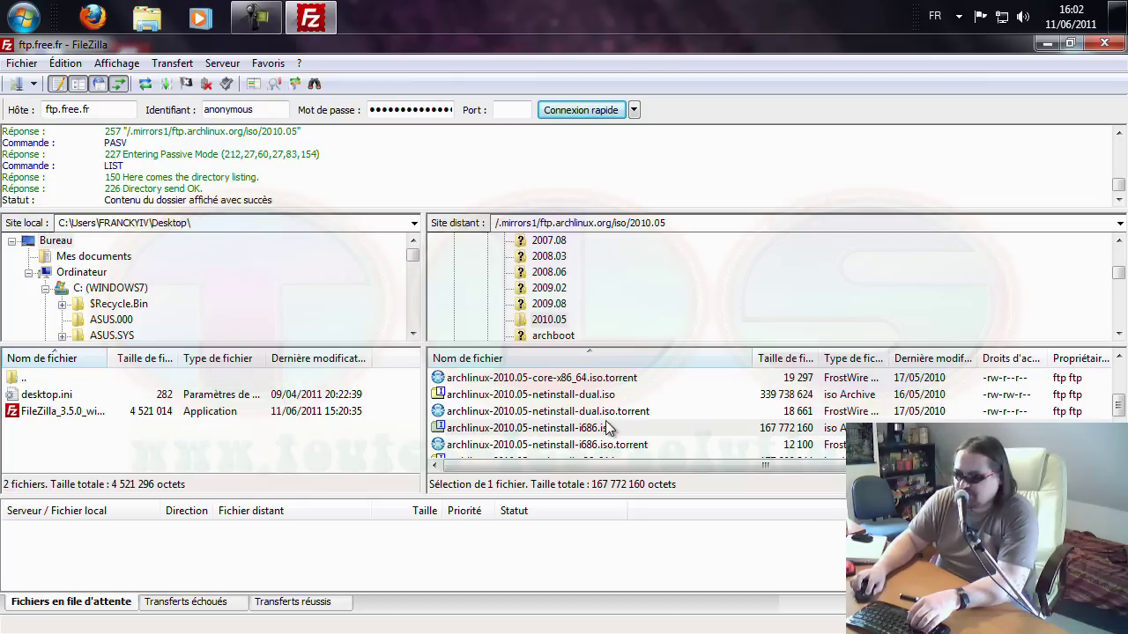
Download archlinux-2010.05-netinstall-i686.iso from the server into the local desktop folder
left_click(579, 431)
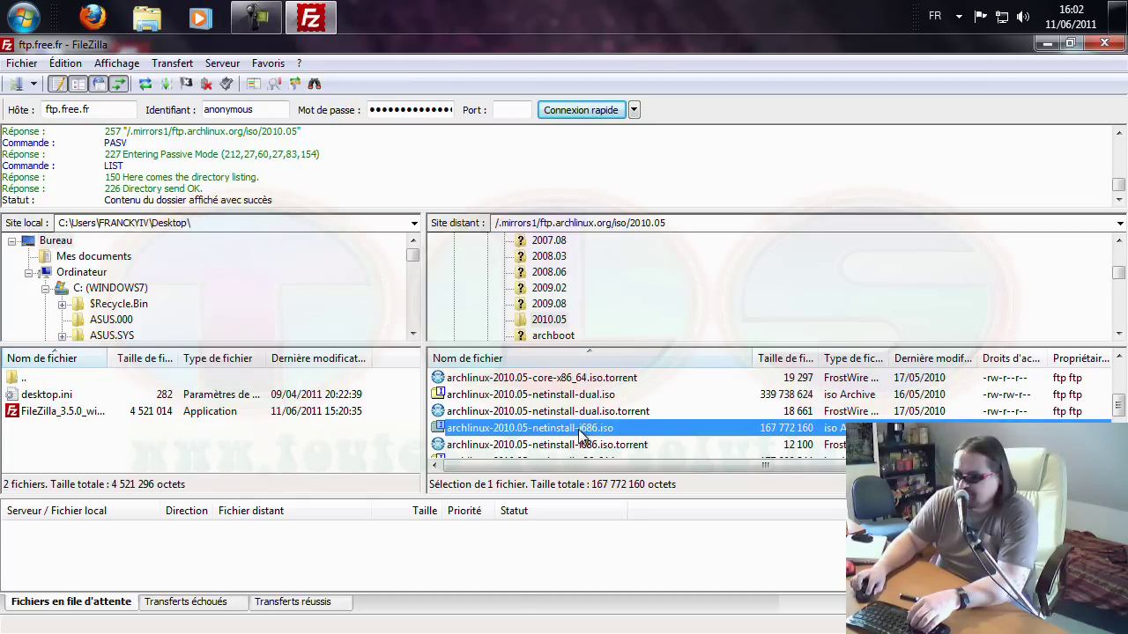
right_click(580, 433)
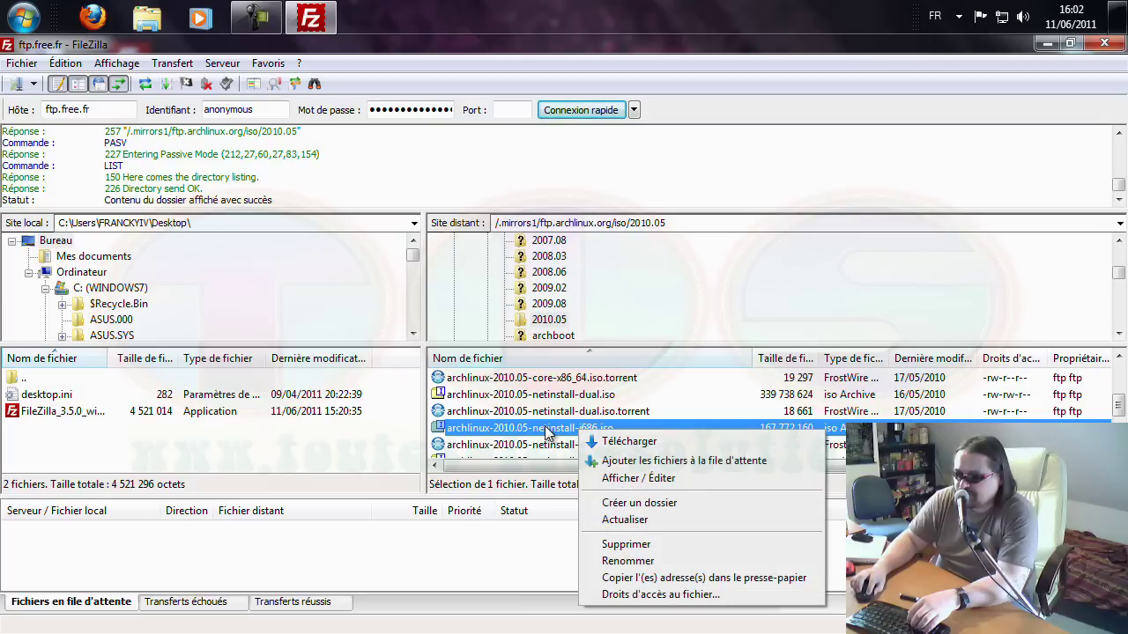
left_click(546, 432)
left_click(666, 412)
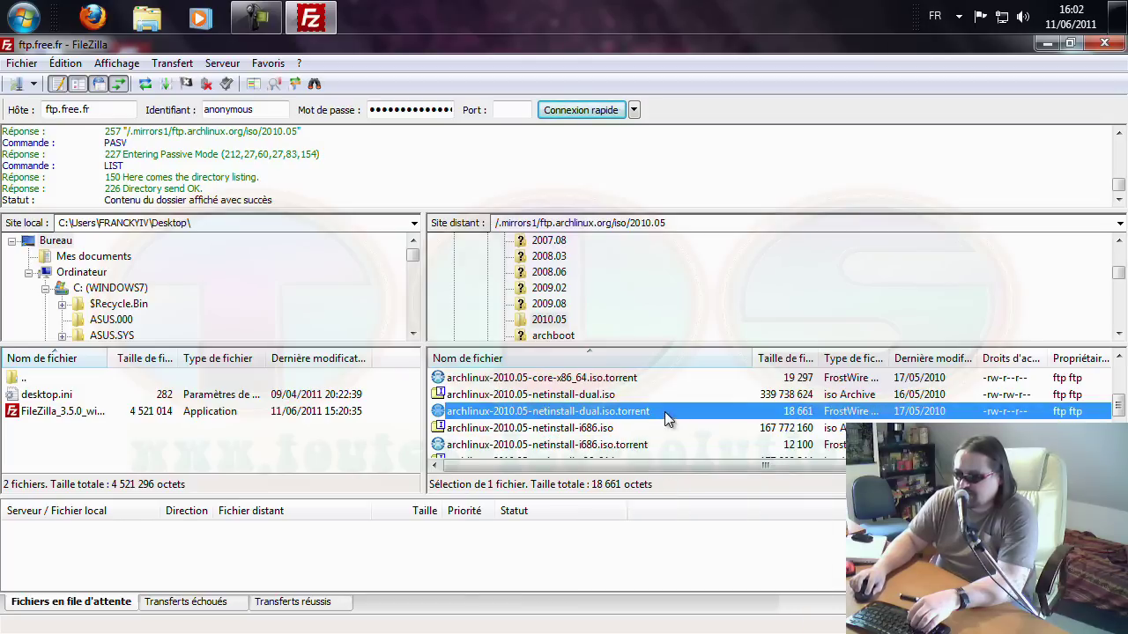
left_click_drag(583, 429, 207, 440)
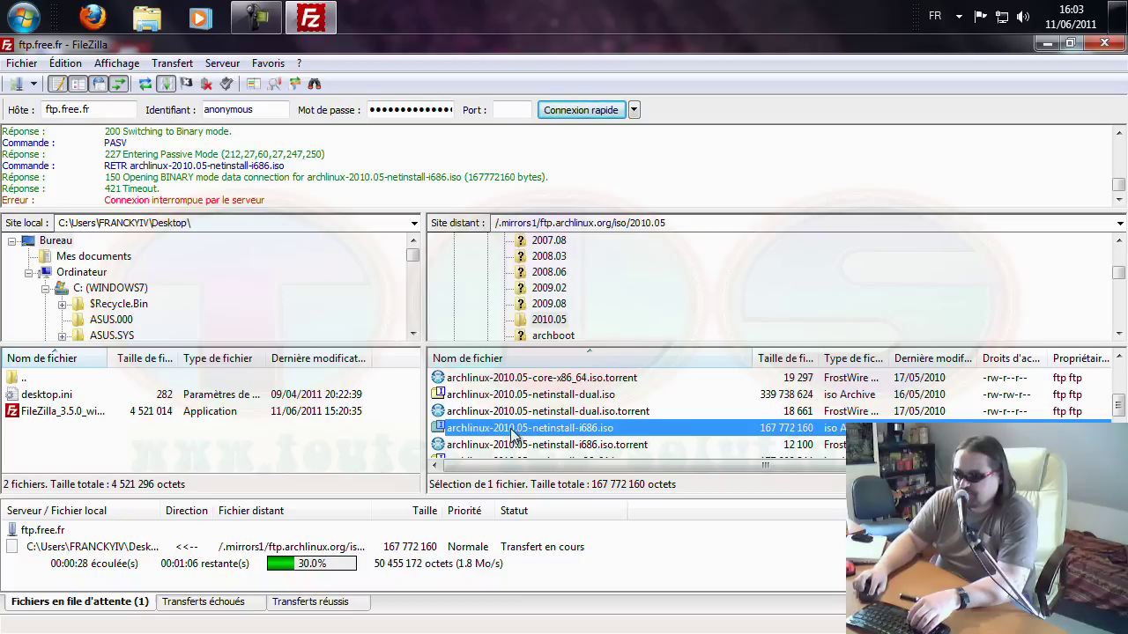
Examine the file actions offered for the remote archlinux-2010.05-netinstall-i686.iso, such as Télécharger and Renommer
left_click(555, 416)
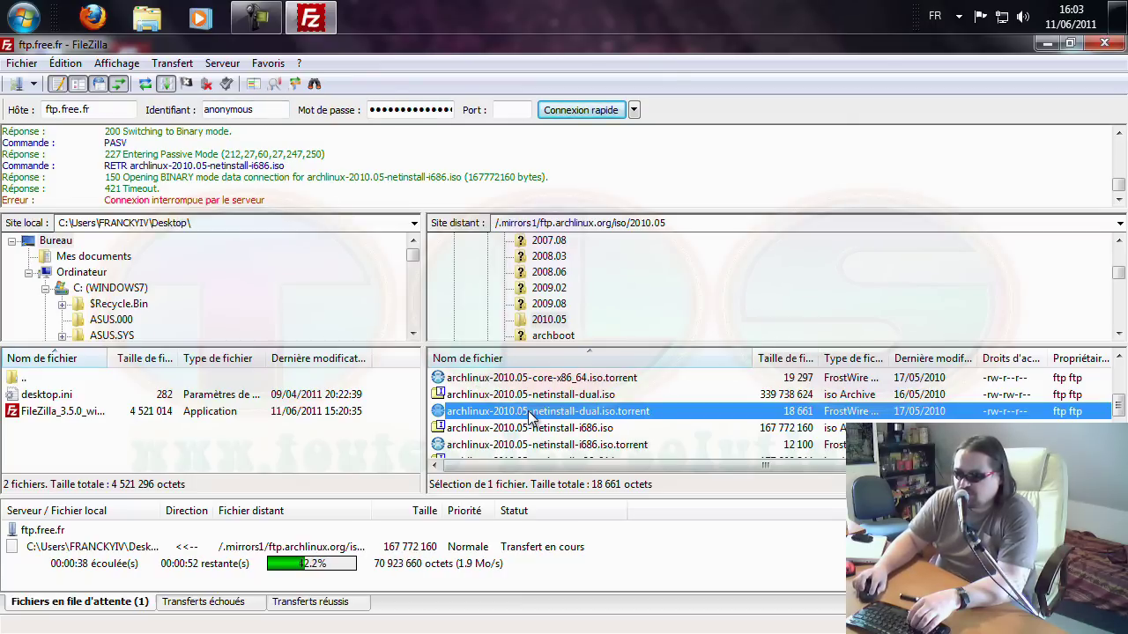
left_click(569, 429)
left_click(555, 418)
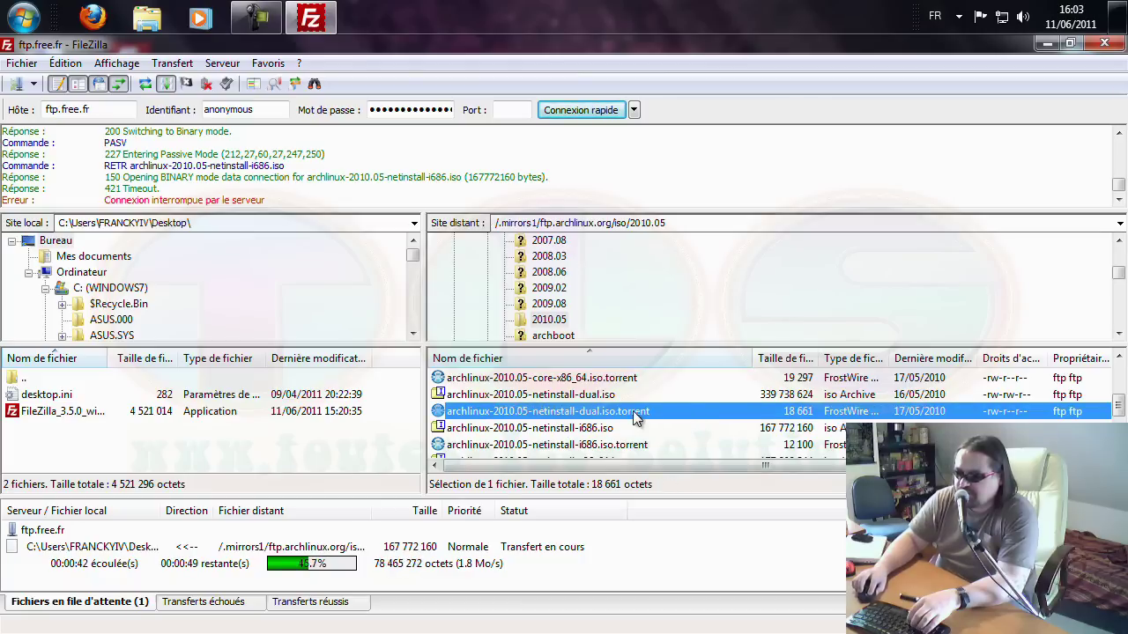
left_click(566, 432)
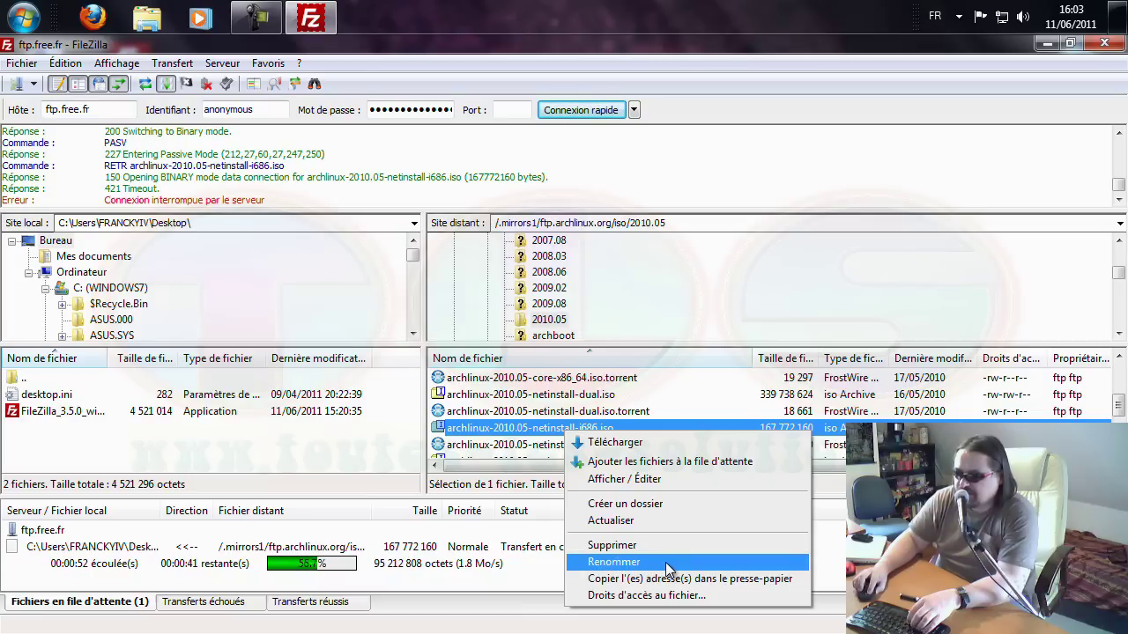
Widen the file name column of the local file list to fit the full name of the FileZilla 3.5.0 installer
left_click(510, 431)
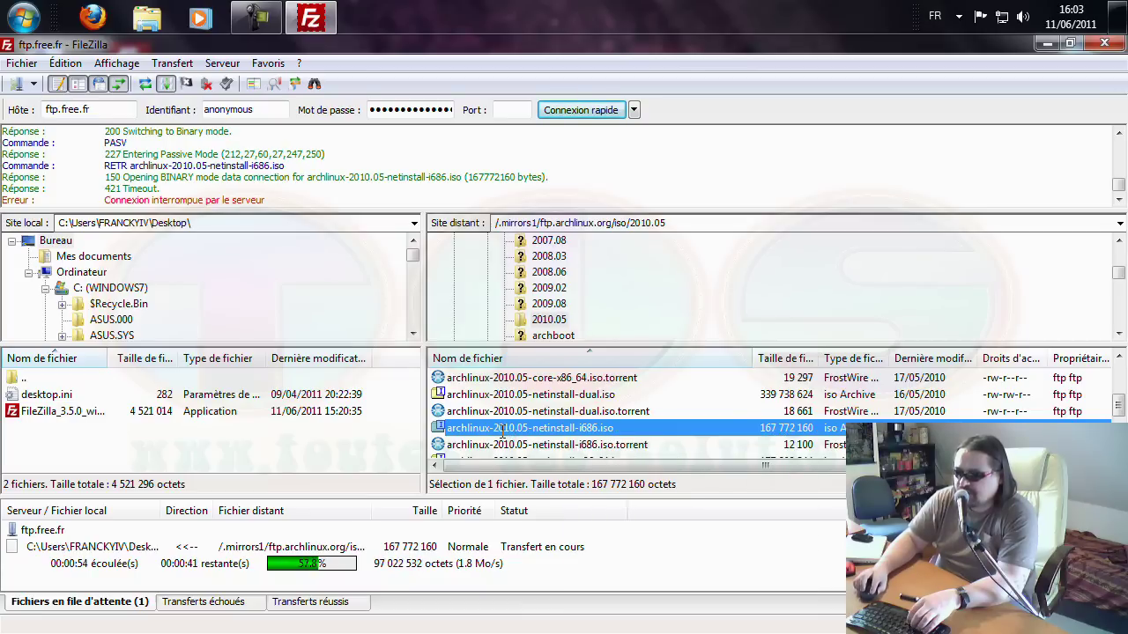
left_click(641, 413)
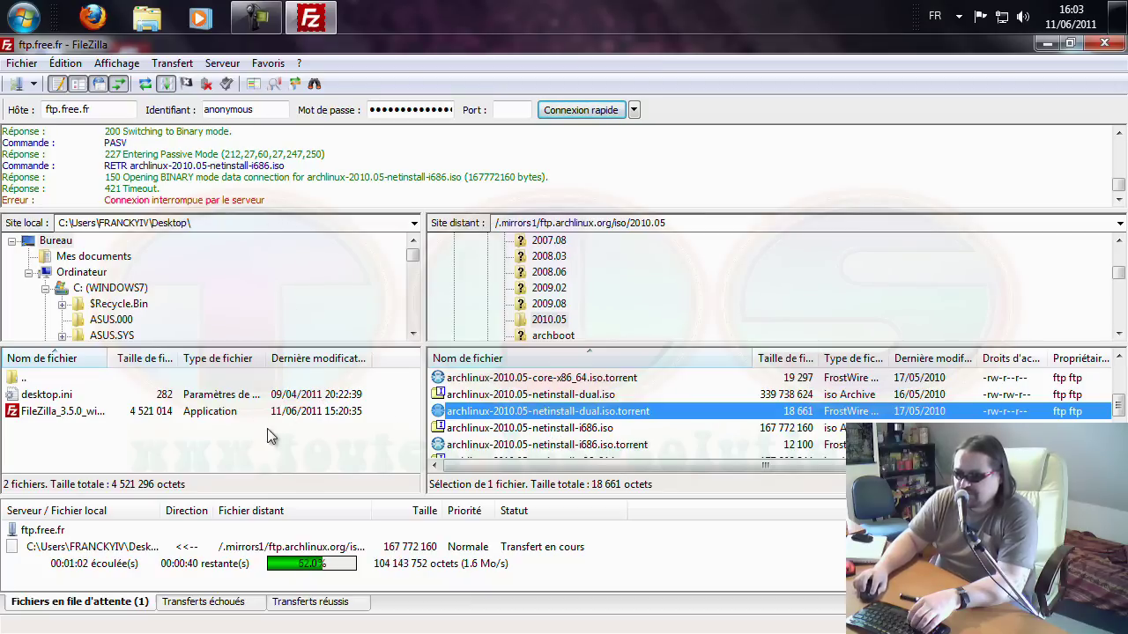
left_click(200, 445)
left_click(42, 411)
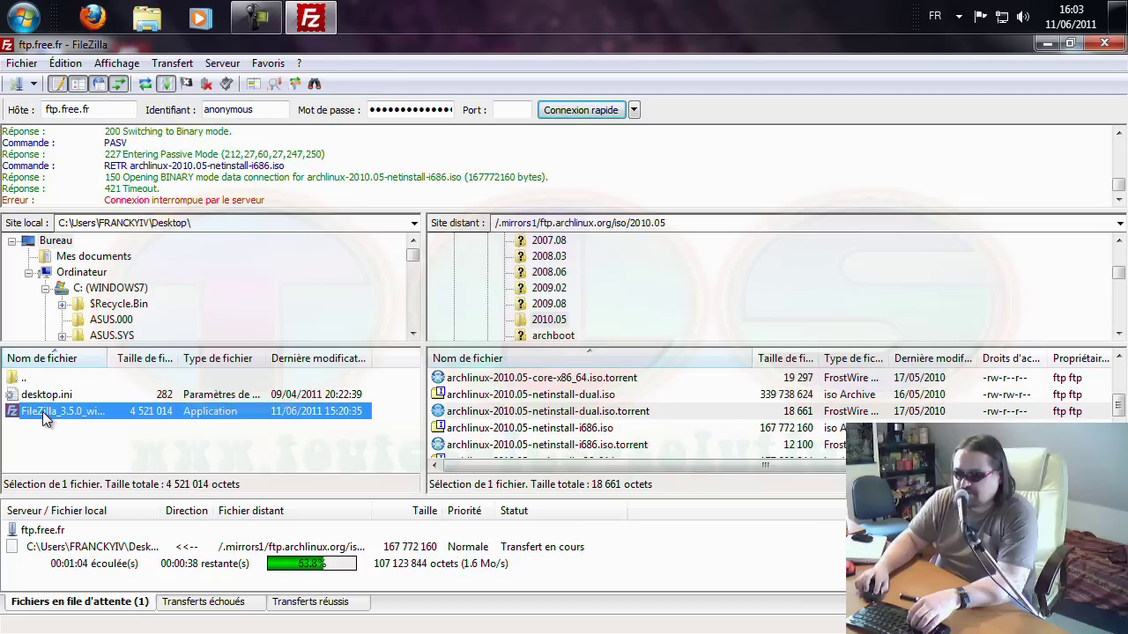
left_click_drag(108, 359, 170, 360)
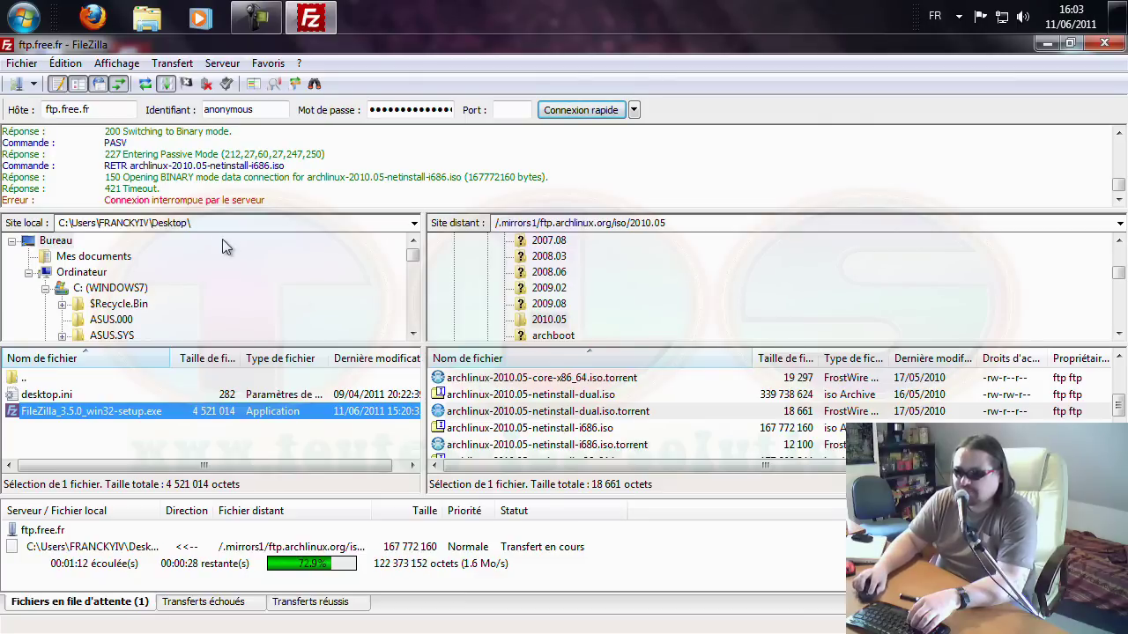
Open the site manager and enter port 21 for the saved Free site
left_click(22, 64)
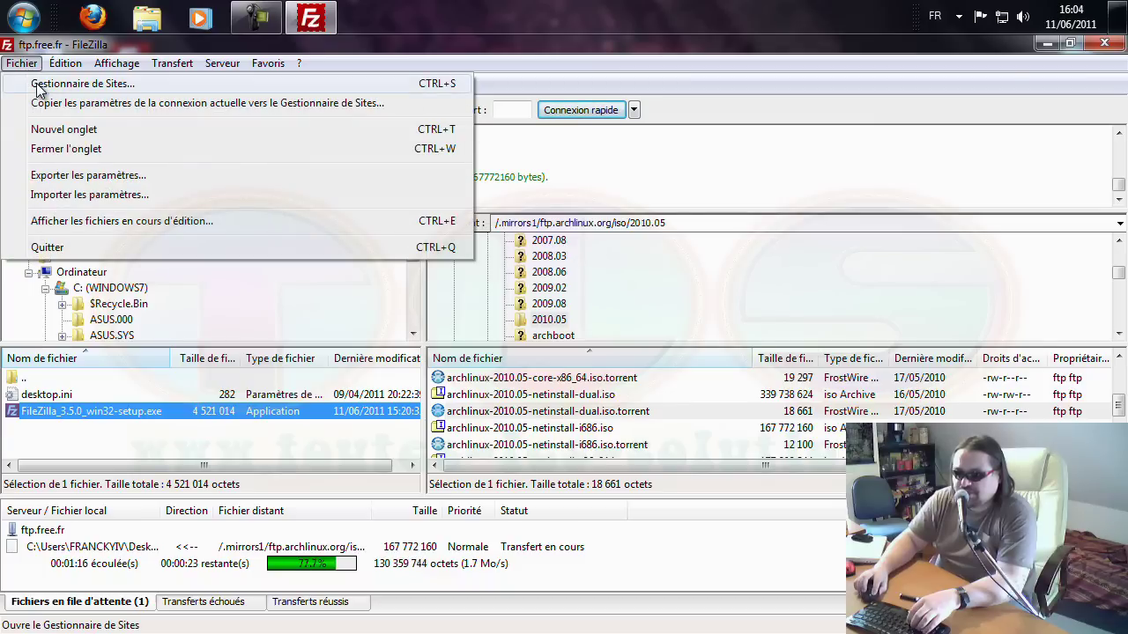
left_click(37, 85)
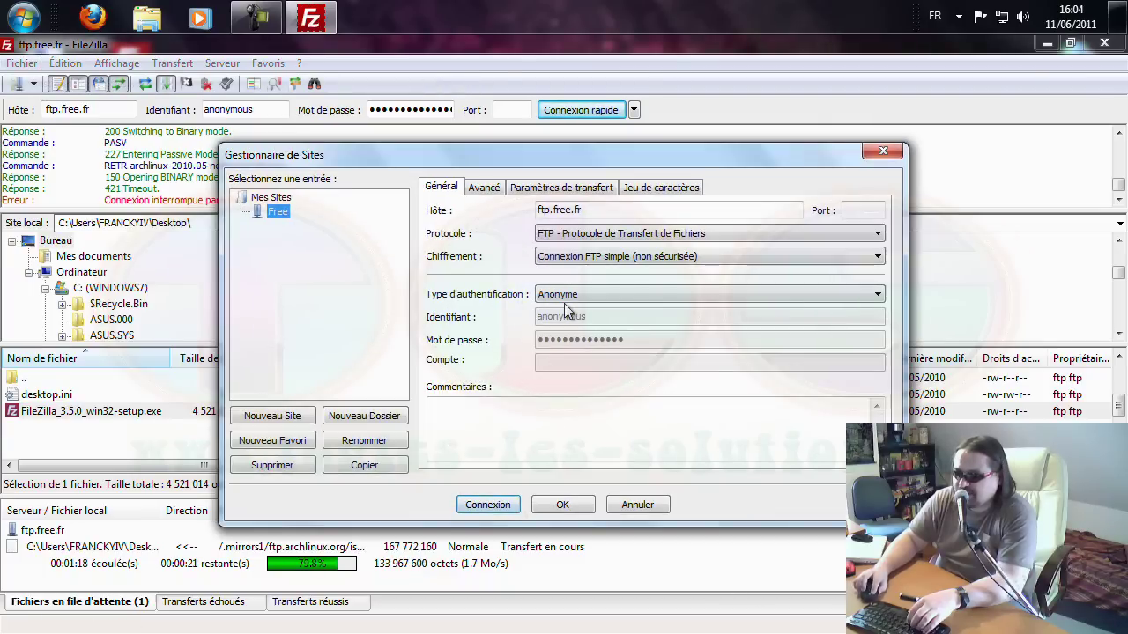
left_click_drag(590, 160, 446, 118)
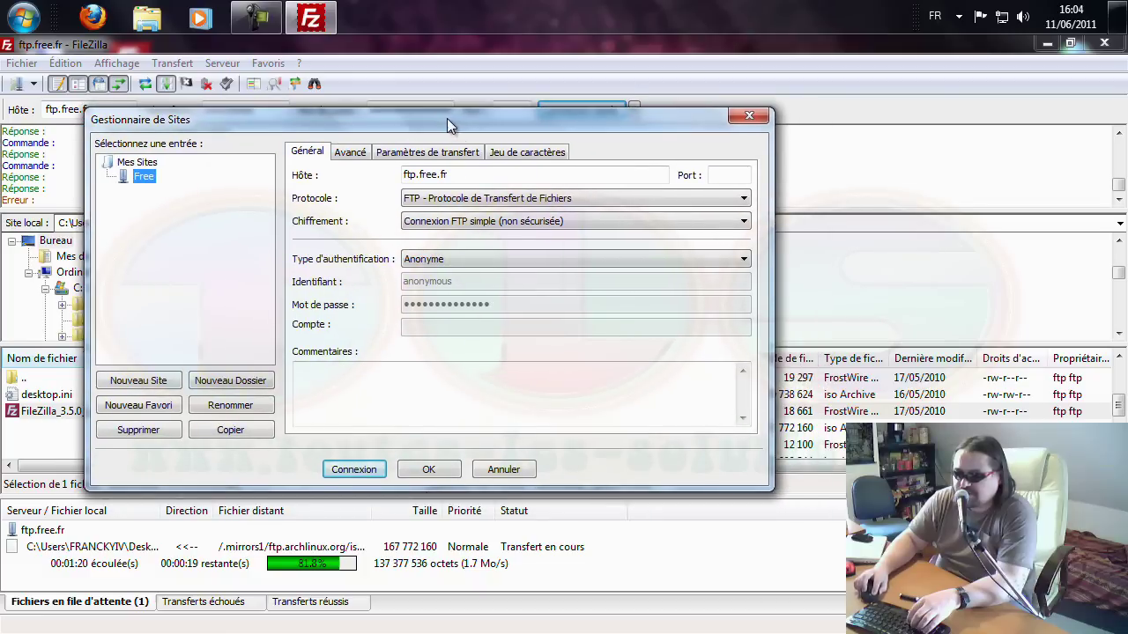
left_click(130, 171)
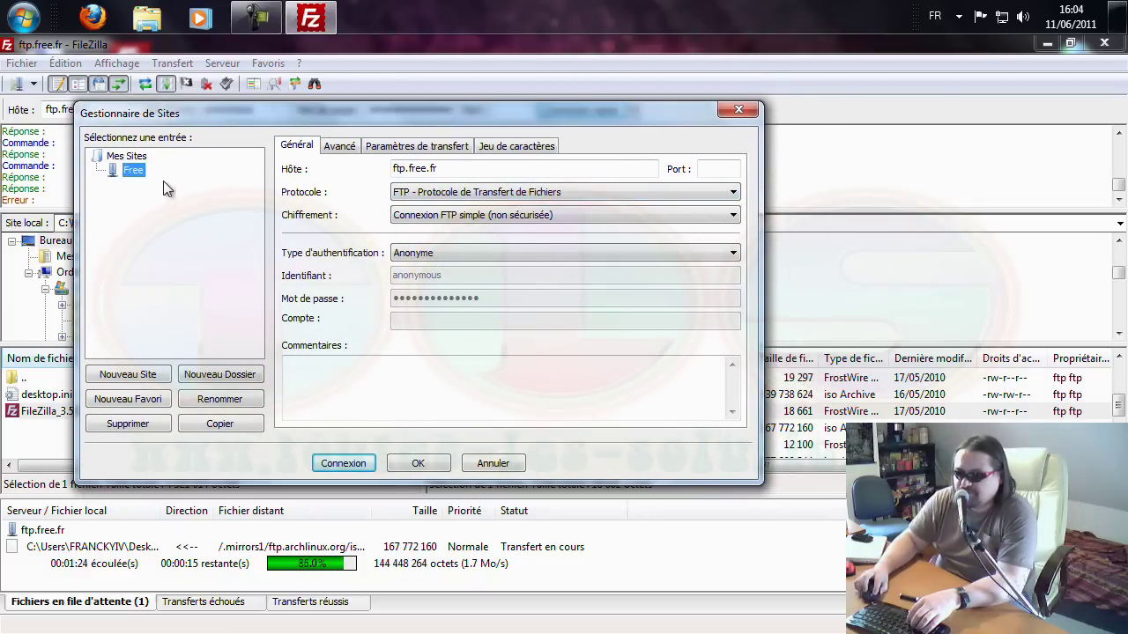
left_click(445, 169)
left_click(710, 171)
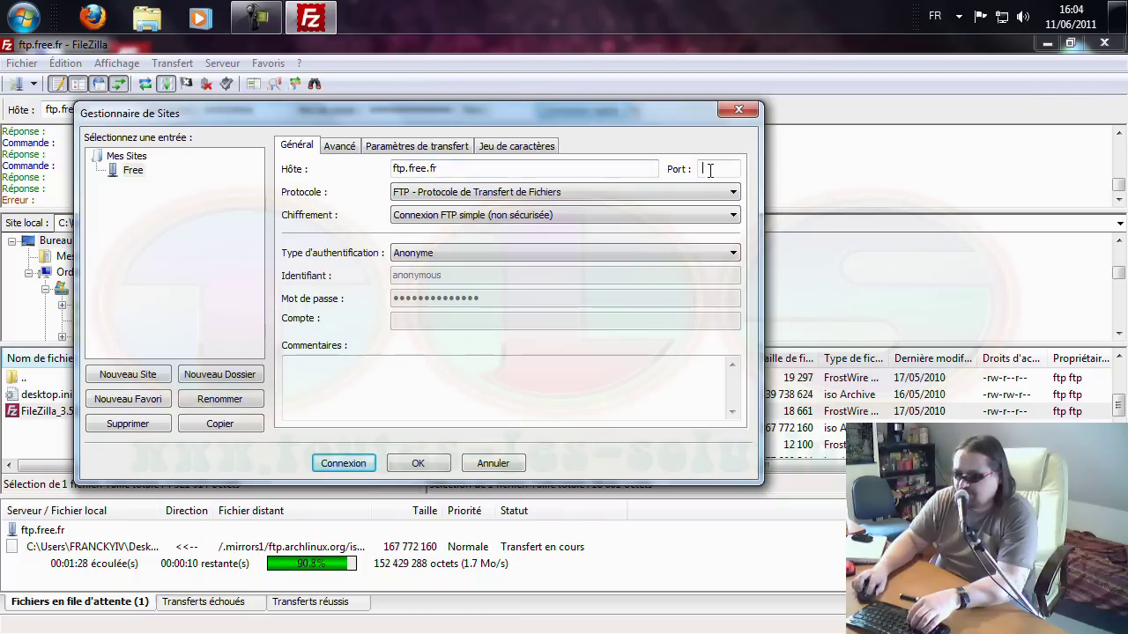
type("21")
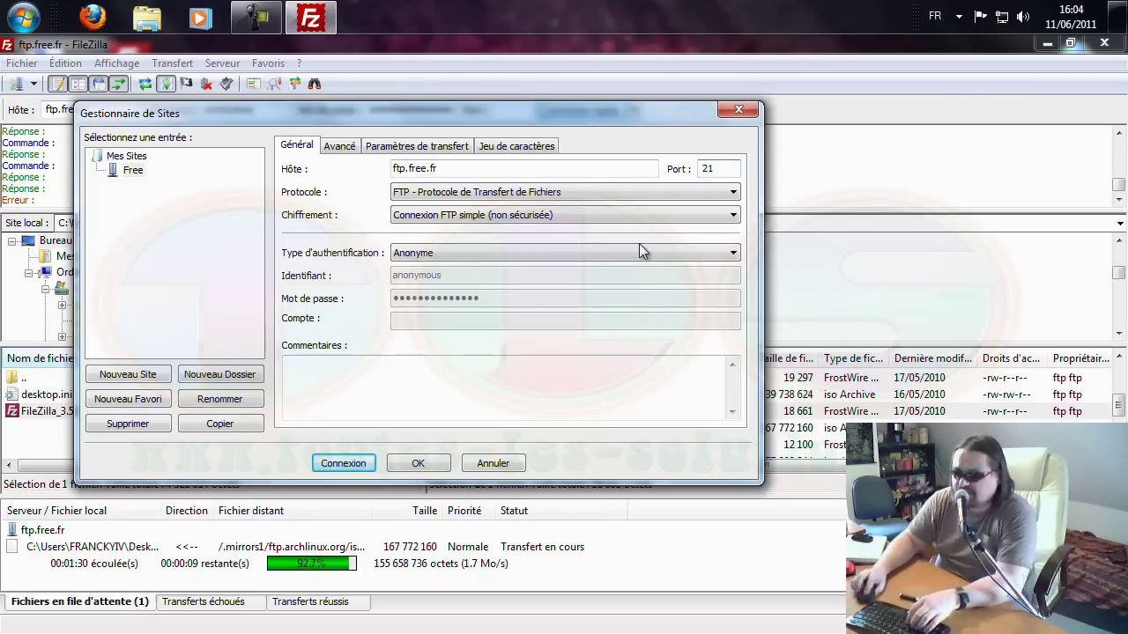
Examine the Free site's authentication types, server types, transfer modes and character set options, and leave the site manager without saving
left_click(450, 253)
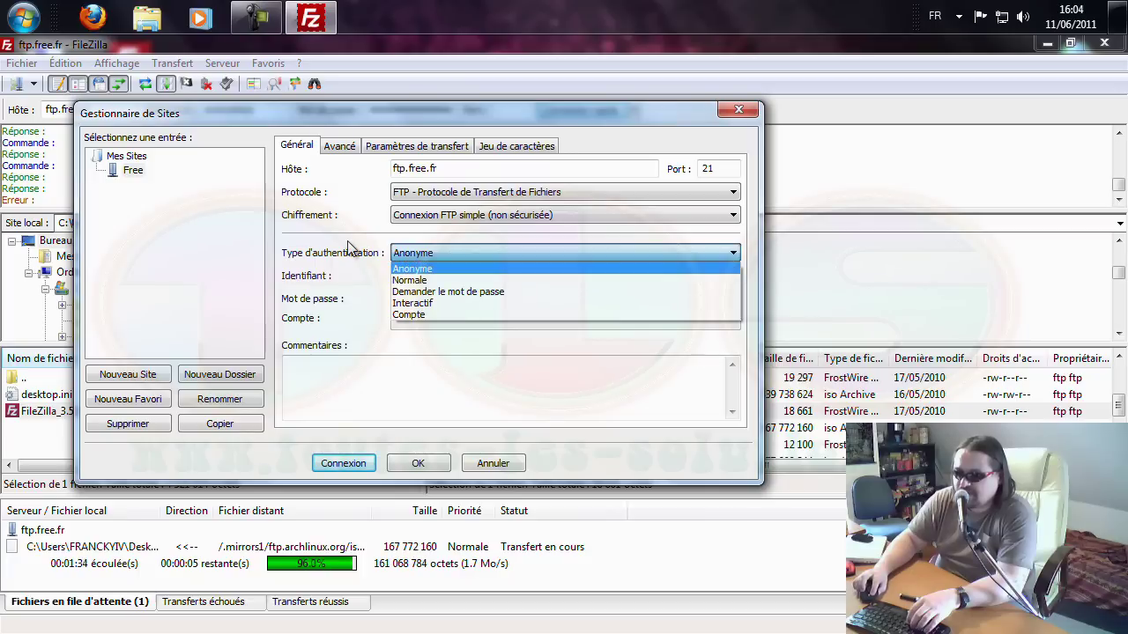
left_click(347, 277)
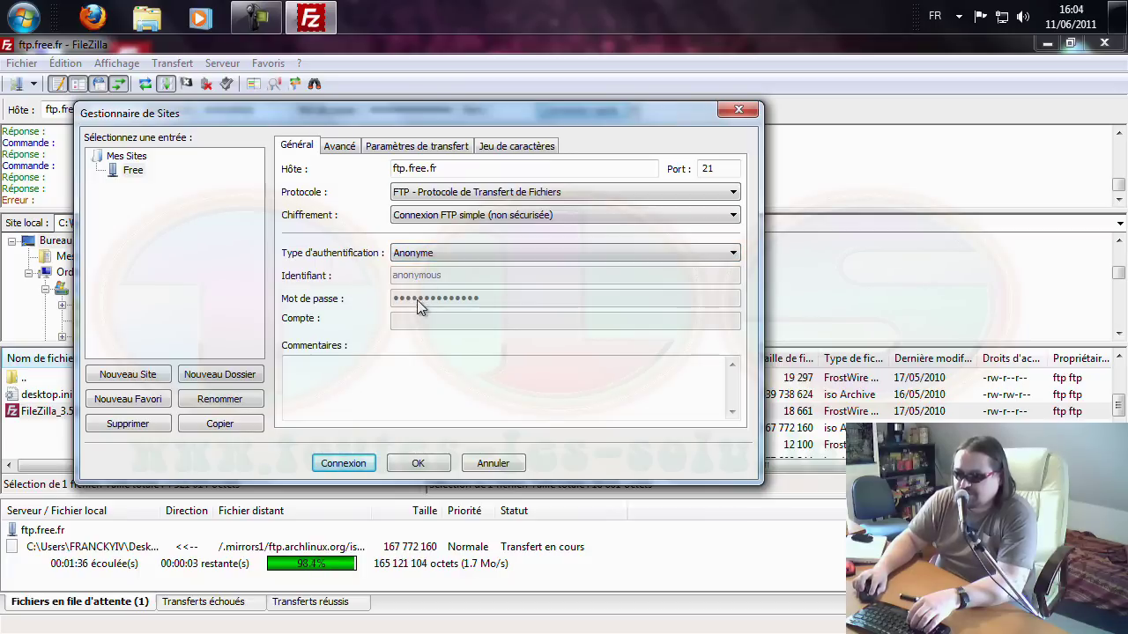
left_click(342, 147)
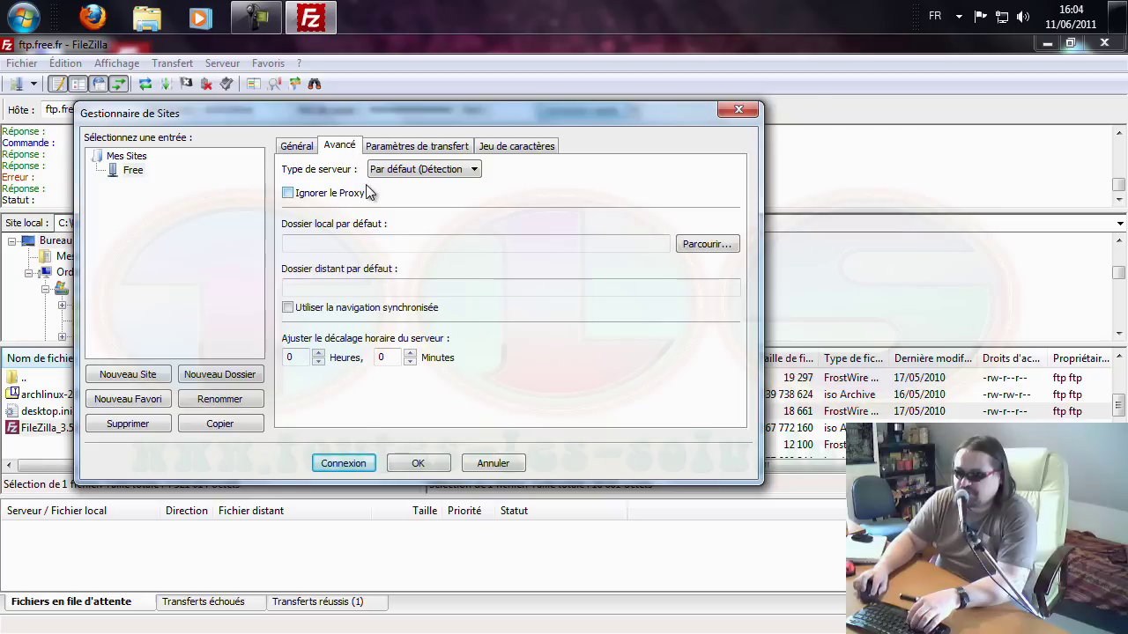
left_click(457, 167)
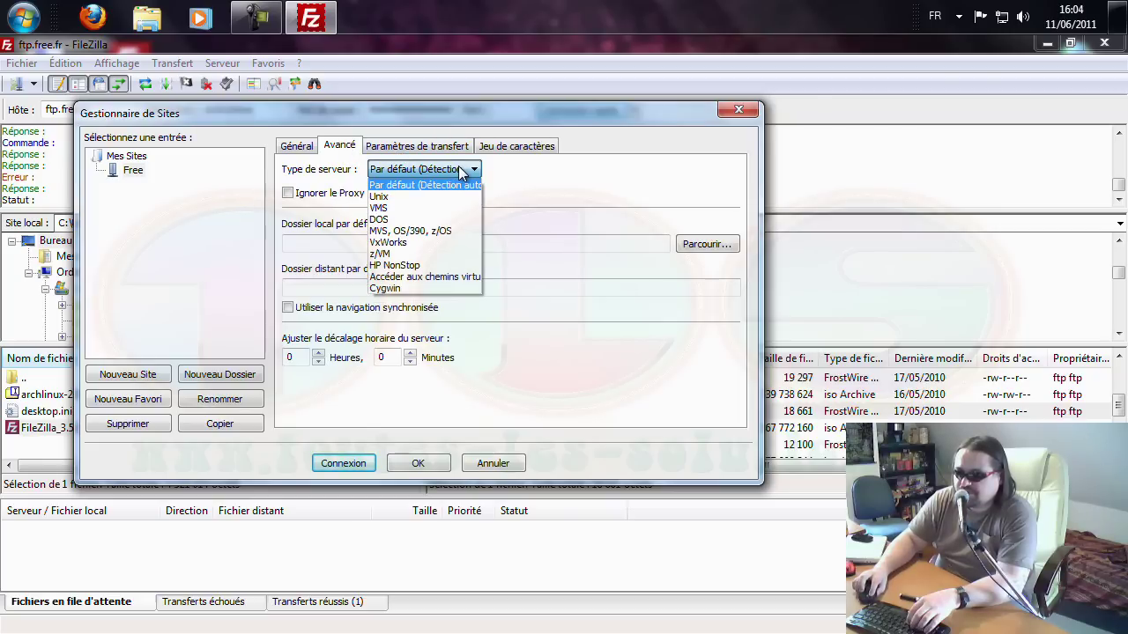
left_click(460, 171)
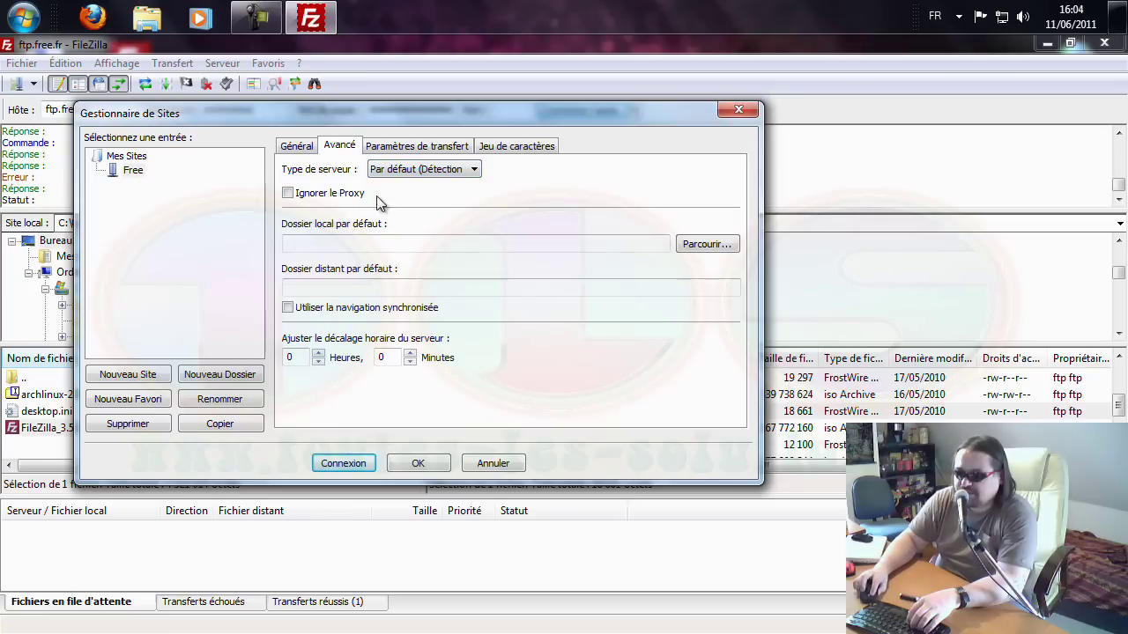
left_click(413, 148)
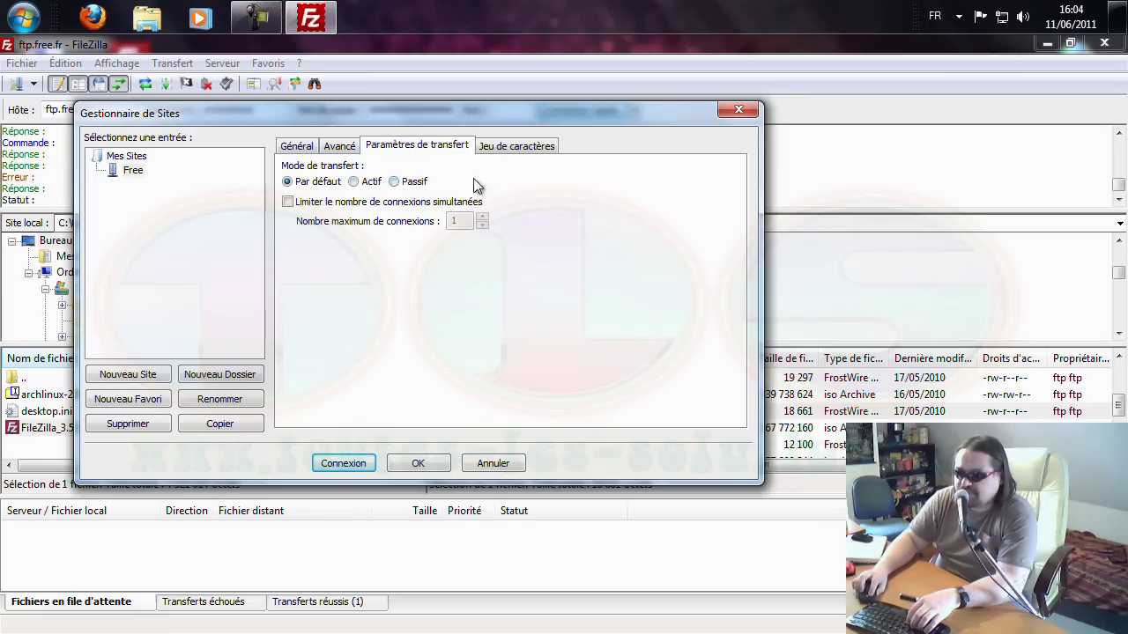
left_click(525, 145)
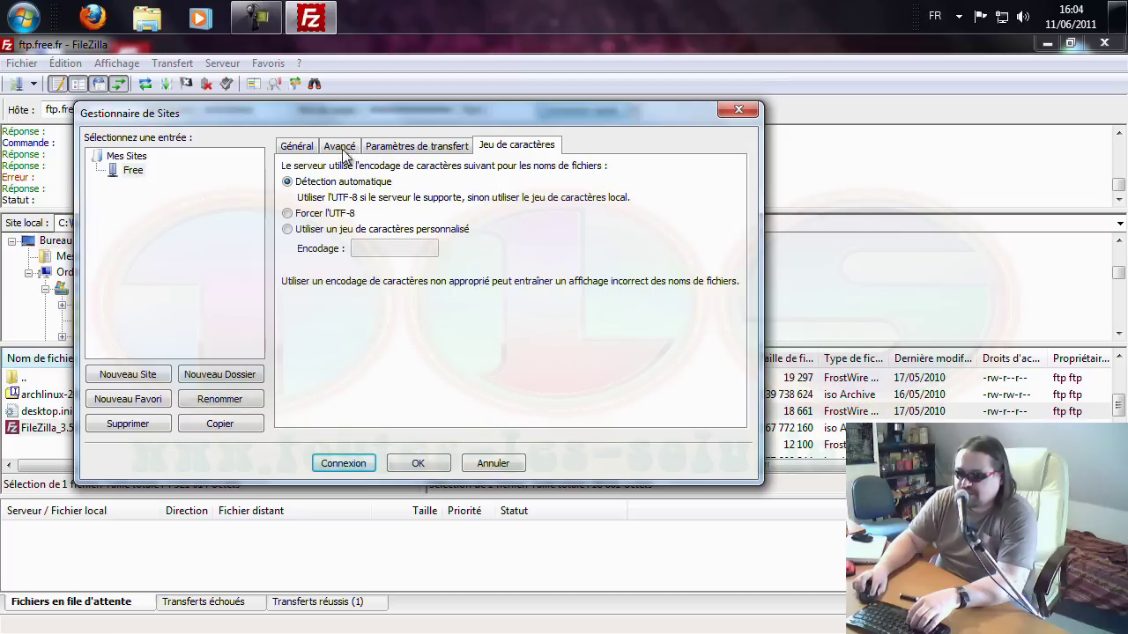
left_click(300, 146)
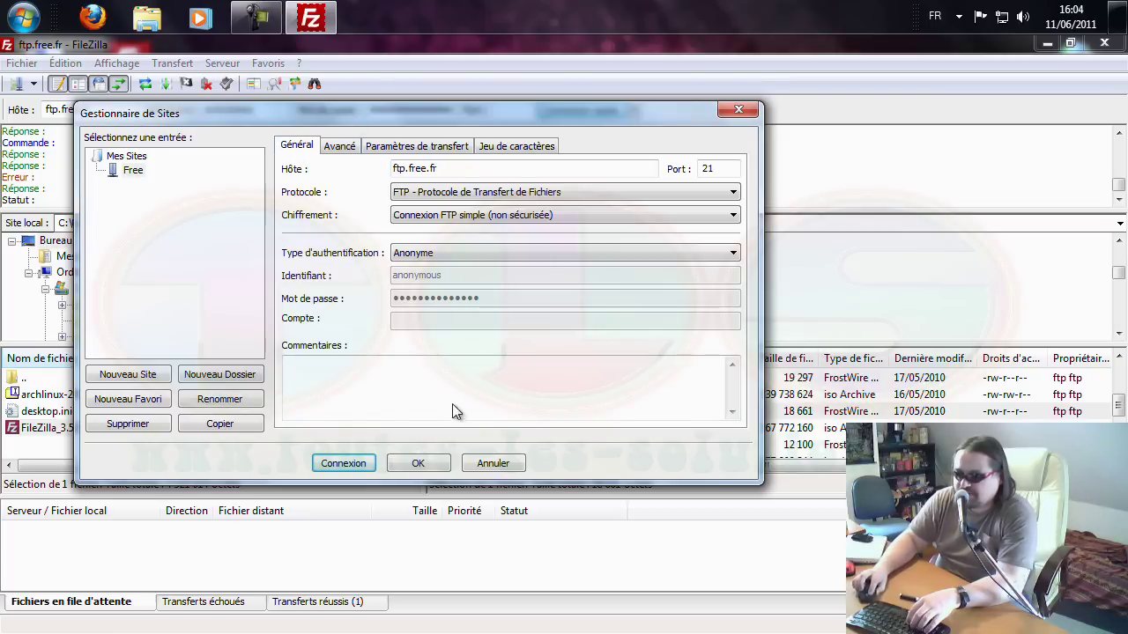
left_click(494, 463)
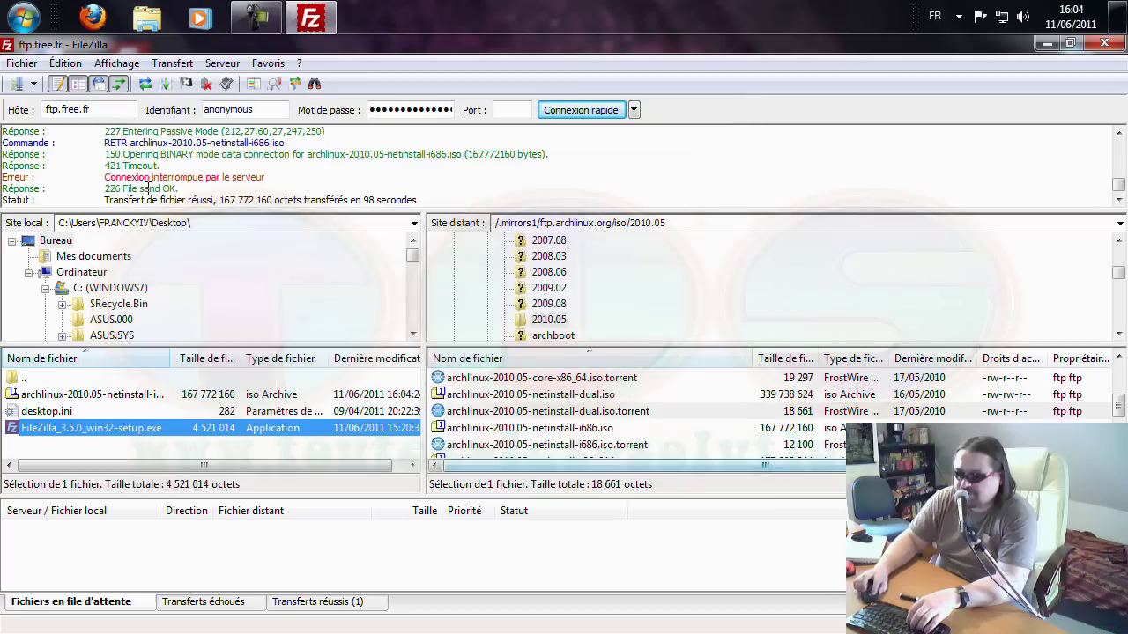
View the introduction of the router and firewall configuration assistant and cancel it
left_click(28, 67)
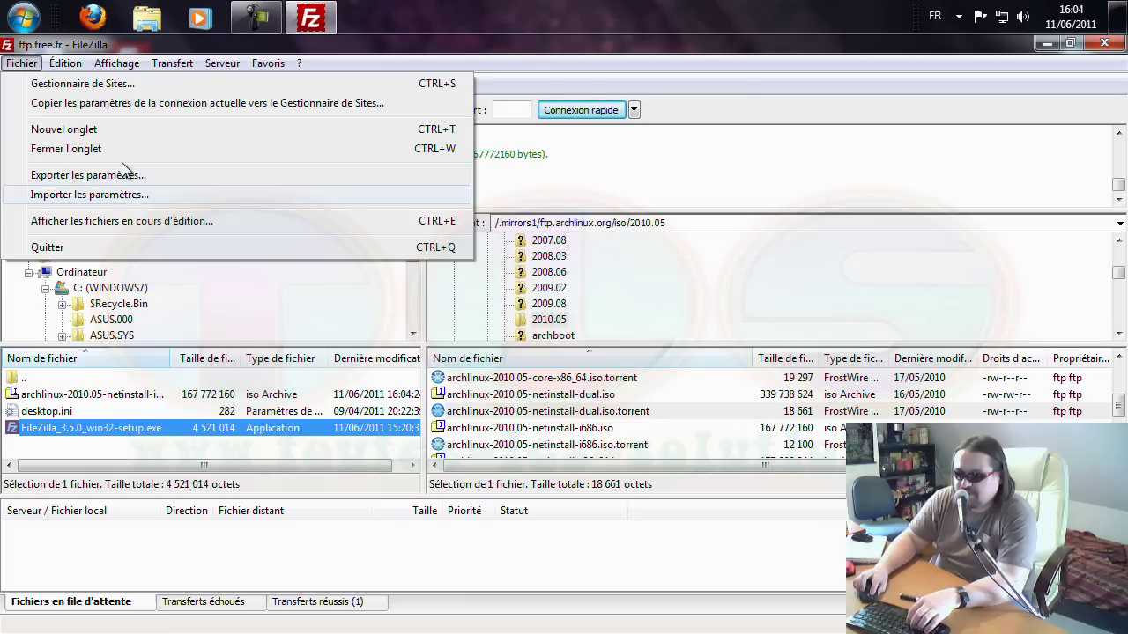
mouse_move(79, 67)
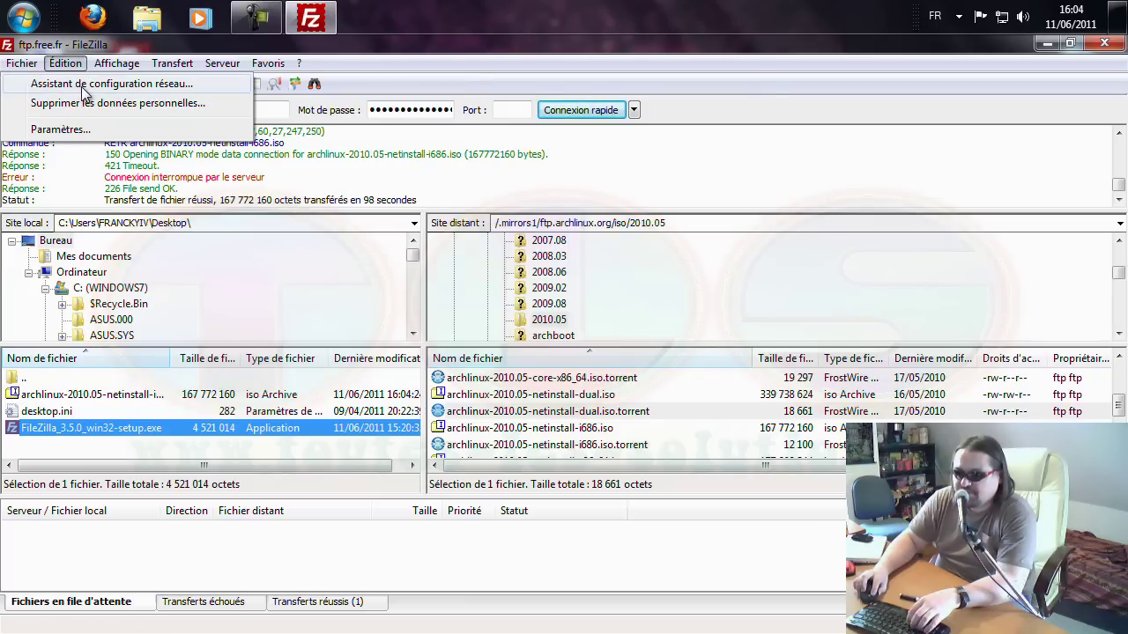
left_click(84, 87)
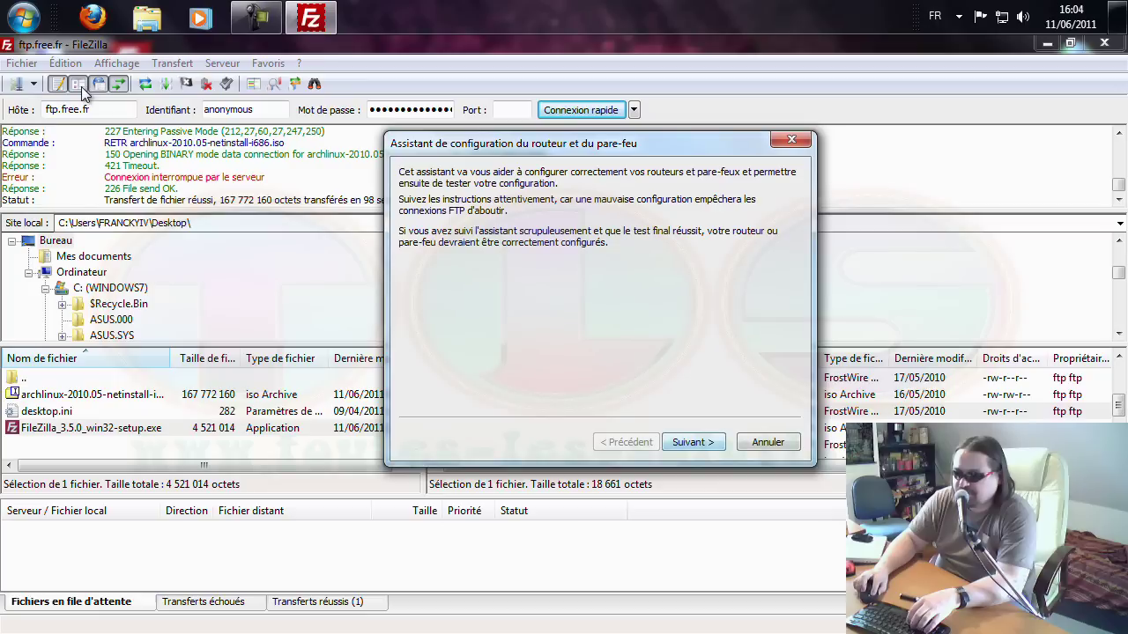
left_click_drag(628, 146, 409, 131)
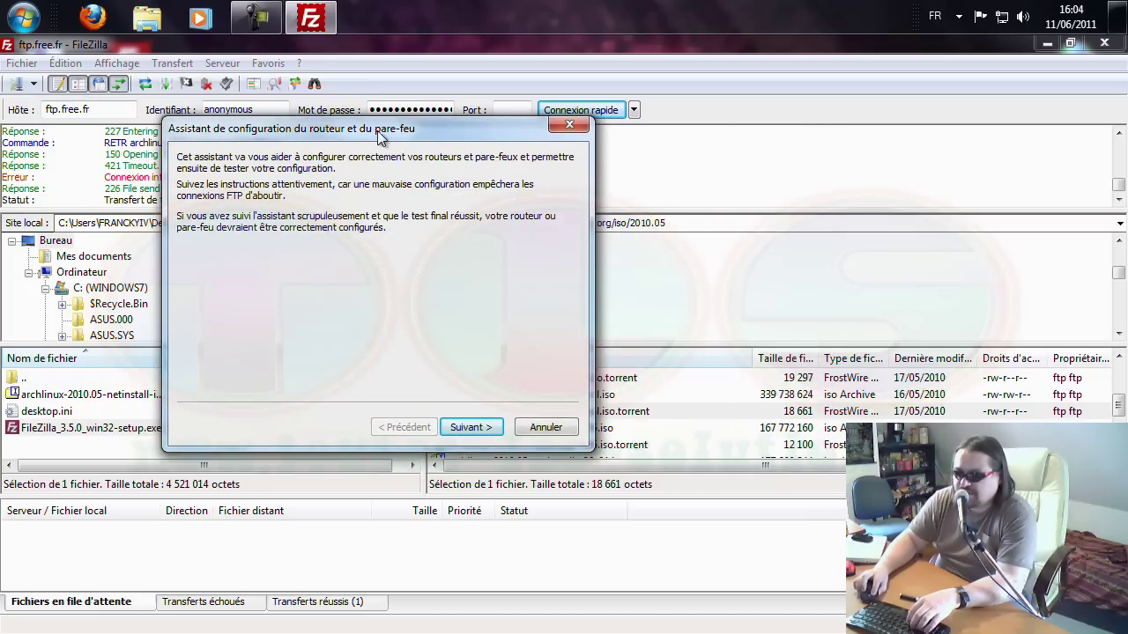
left_click(547, 427)
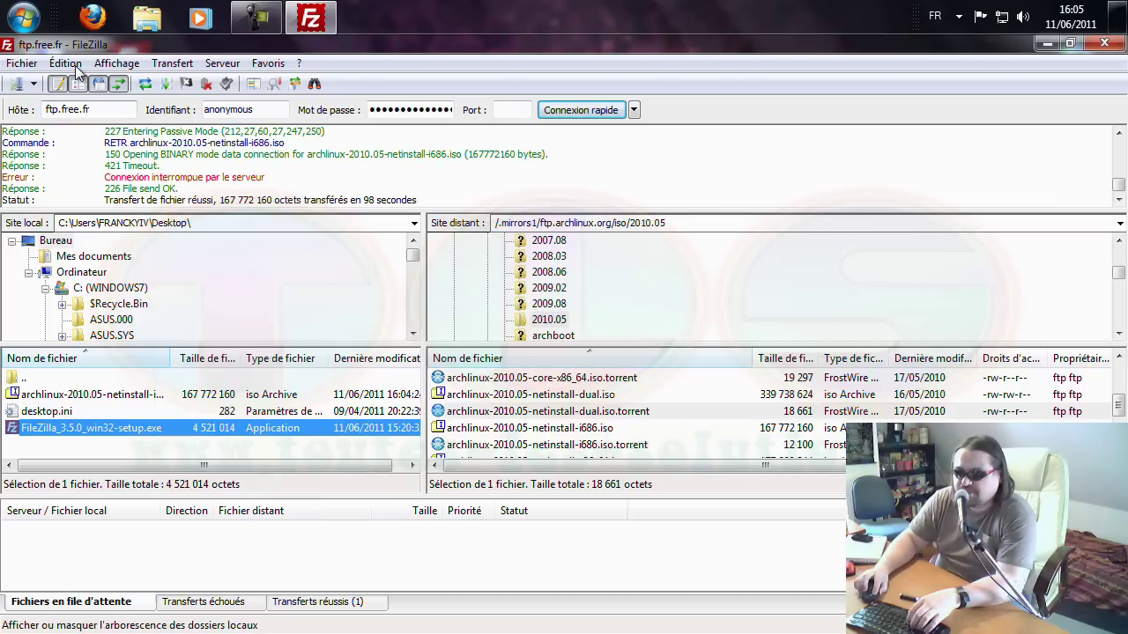
Review the available display, transfer, server and bookmark commands, including transfer rate limits and remote file search
left_click(66, 64)
mouse_move(125, 64)
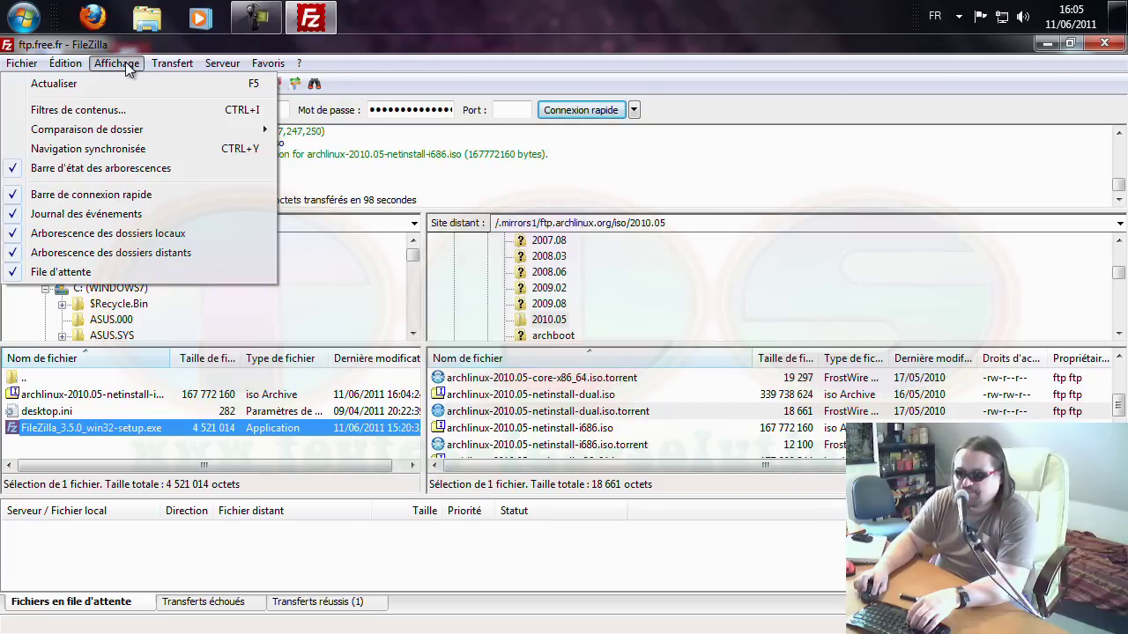
mouse_move(182, 67)
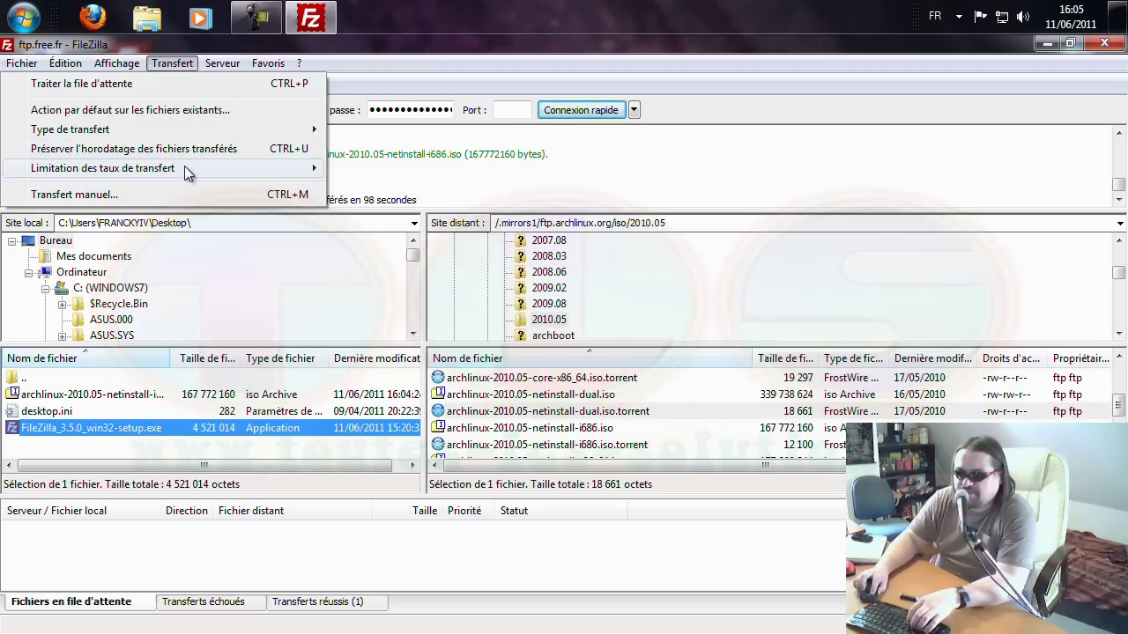
mouse_move(184, 170)
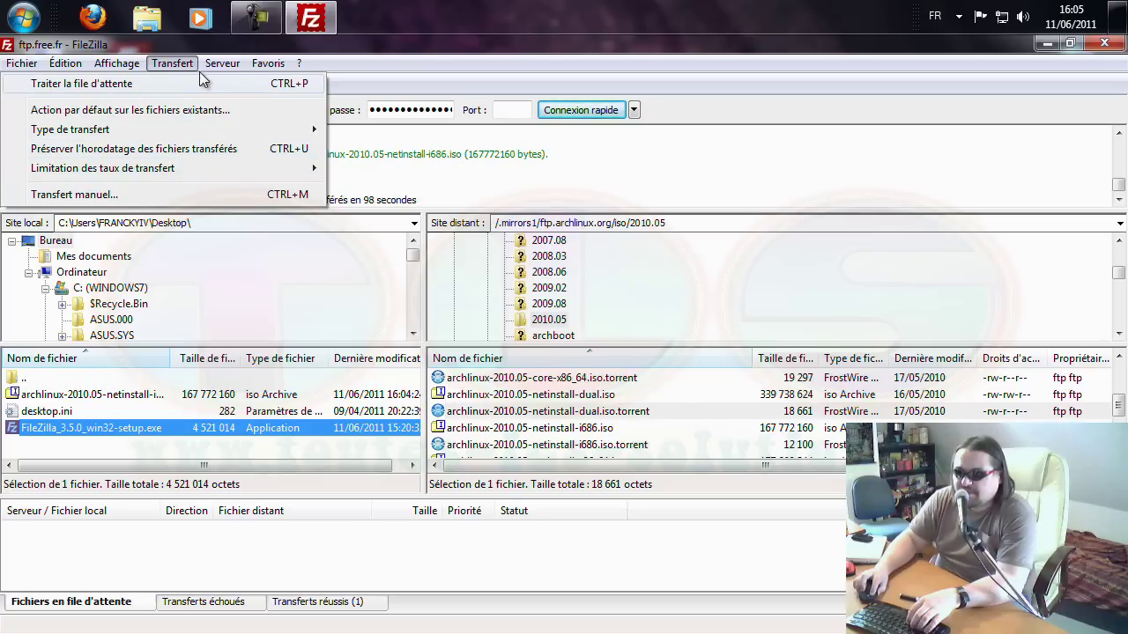
mouse_move(222, 69)
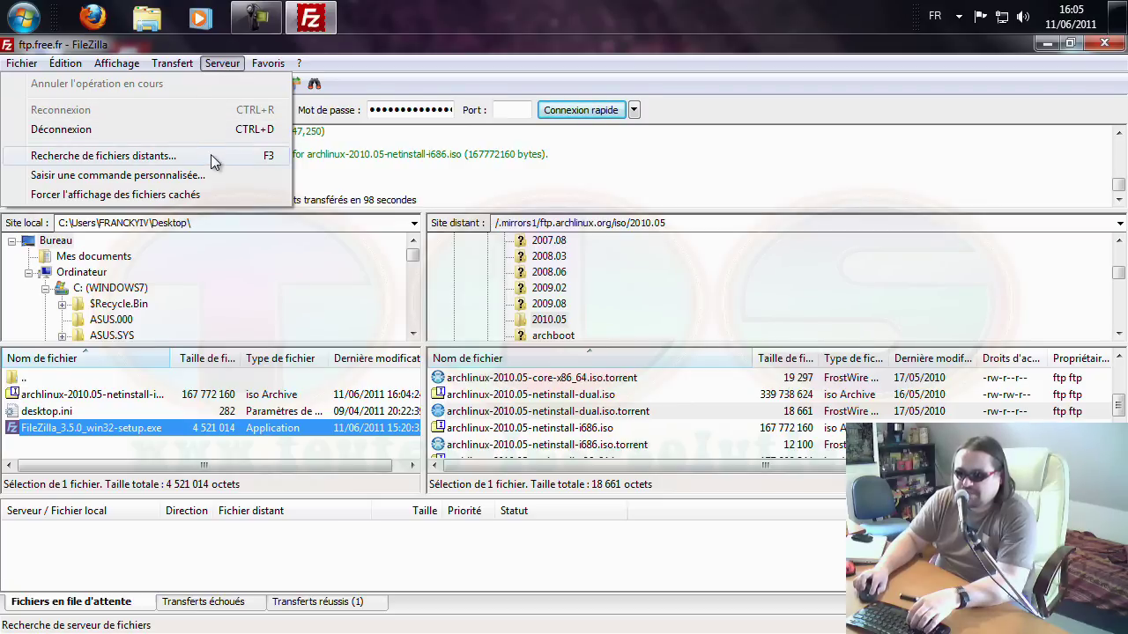
mouse_move(272, 65)
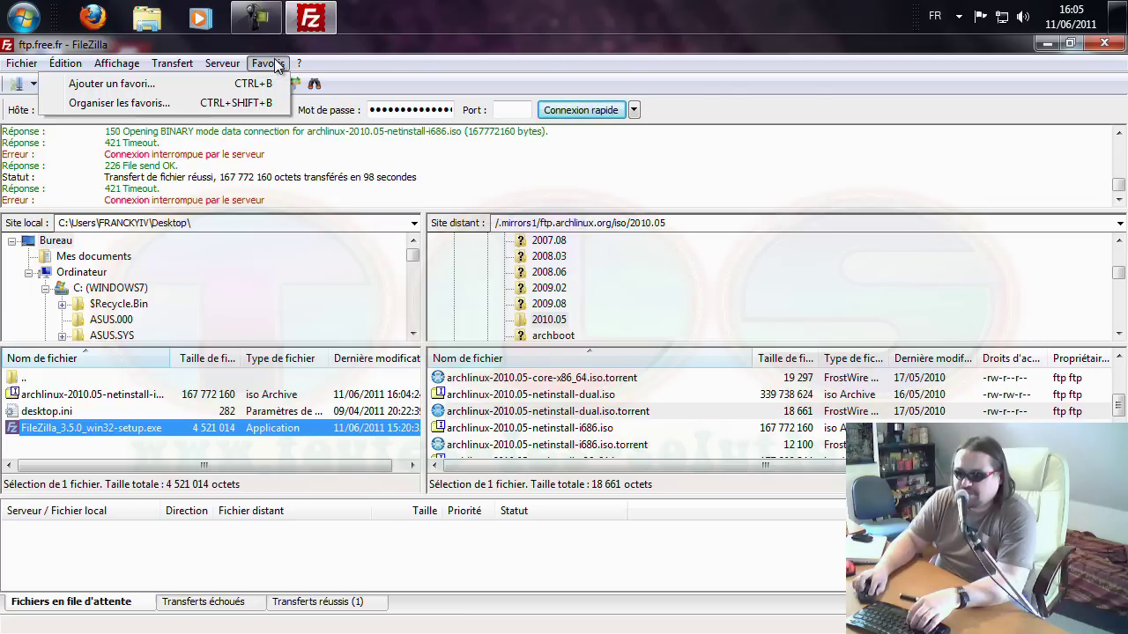
Close the FTP client and return to the Windows desktop
left_click(374, 286)
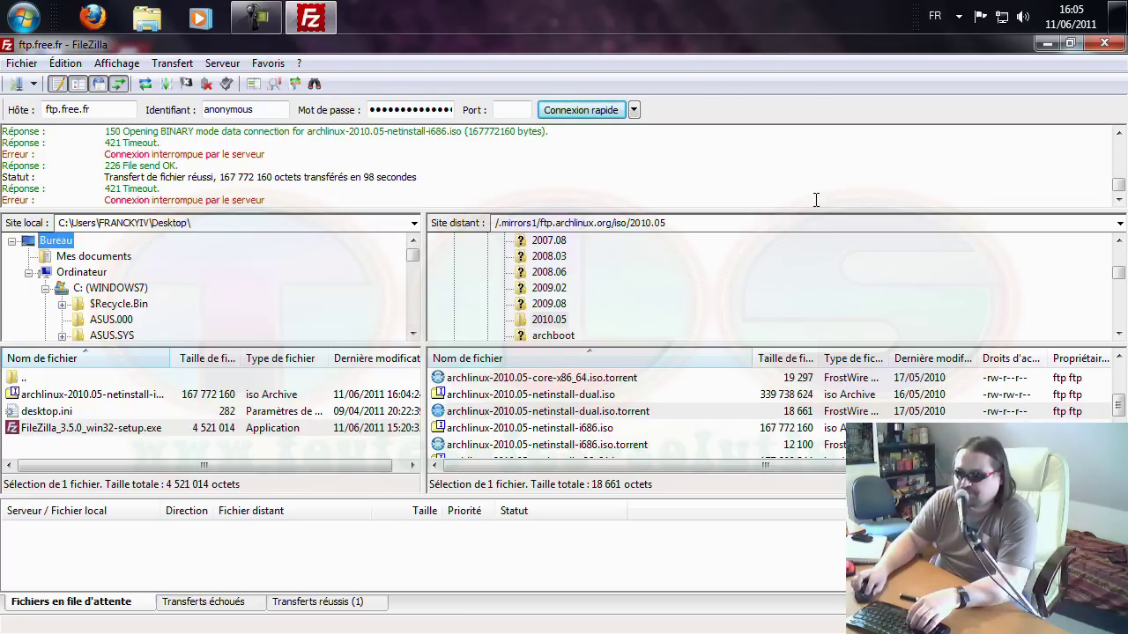
left_click(1104, 42)
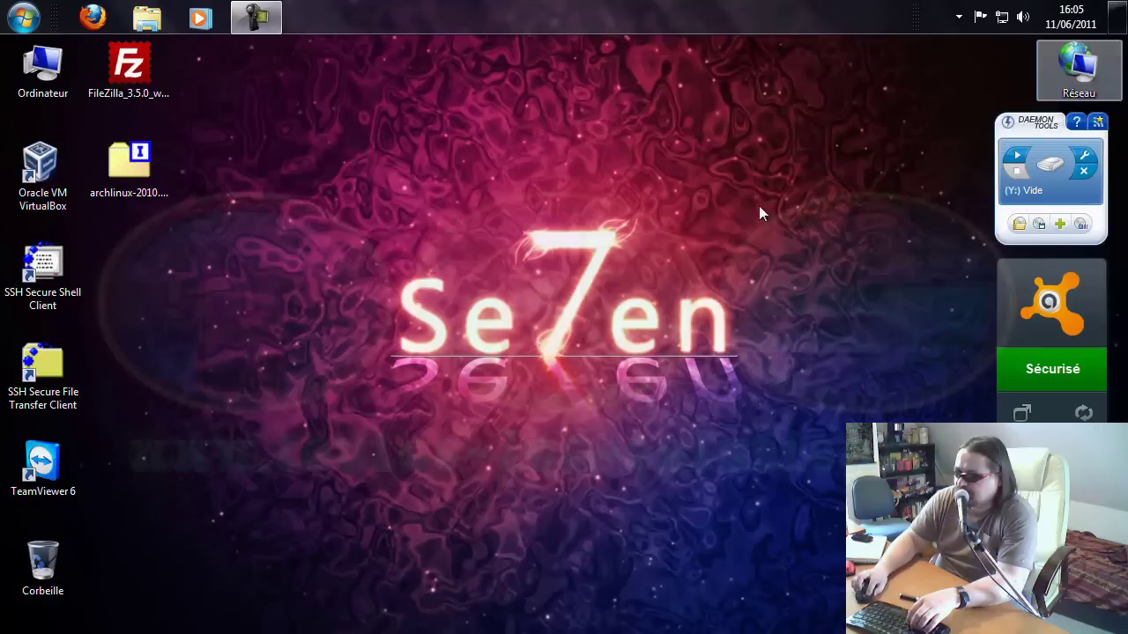